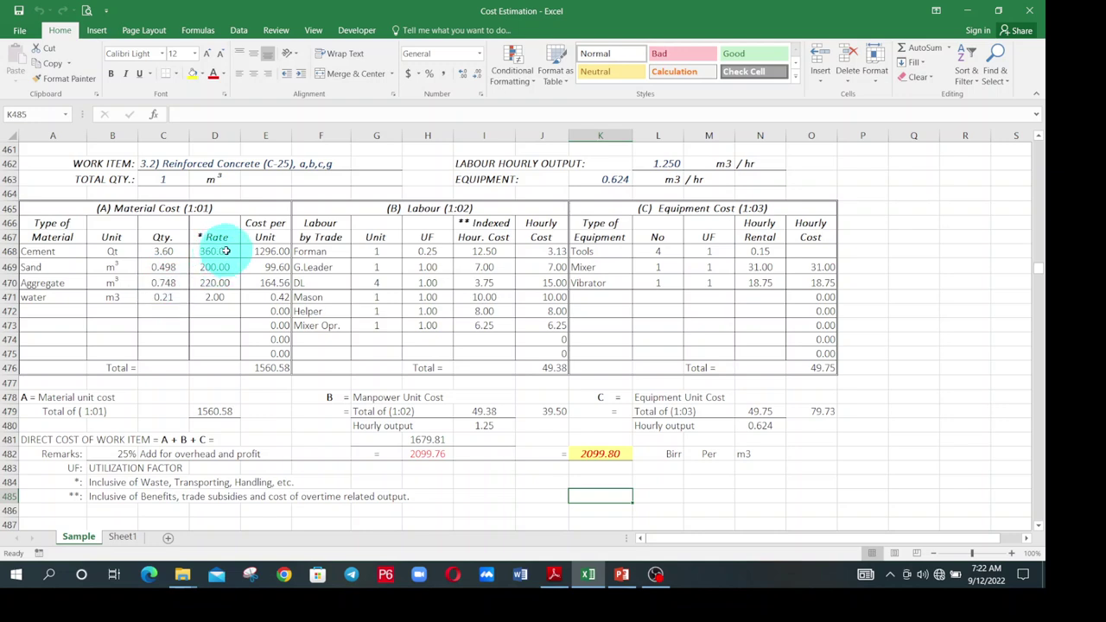
# - Set the material rates for the C-25 reinforced concrete item to 1400 for cement and 500 for sand
pyautogui.doubleClick(224, 251)
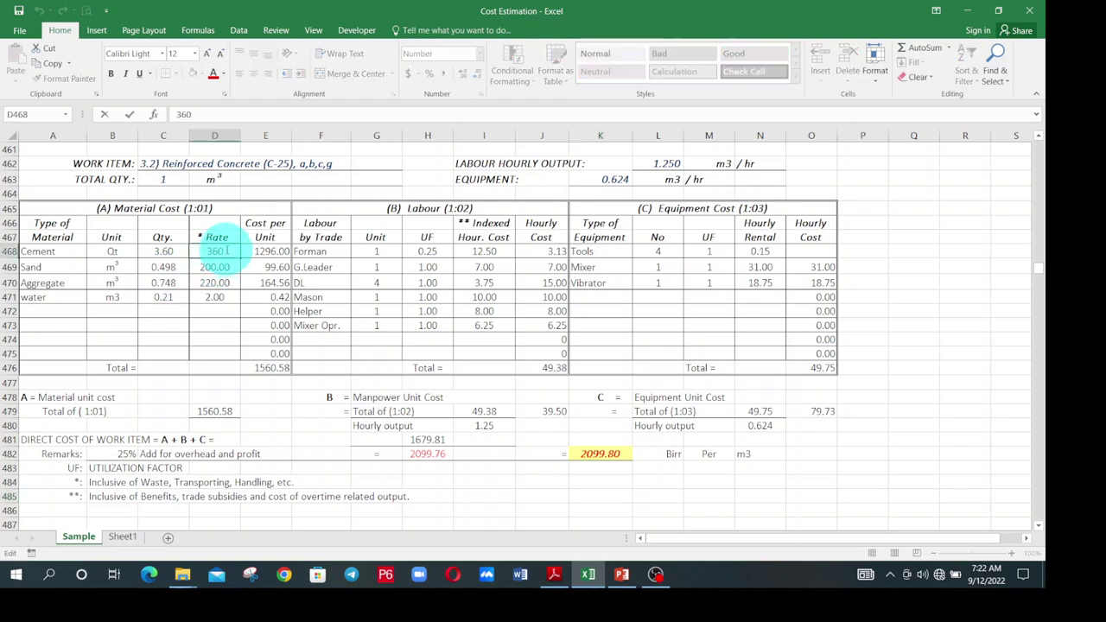
pyautogui.doubleClick(214, 251)
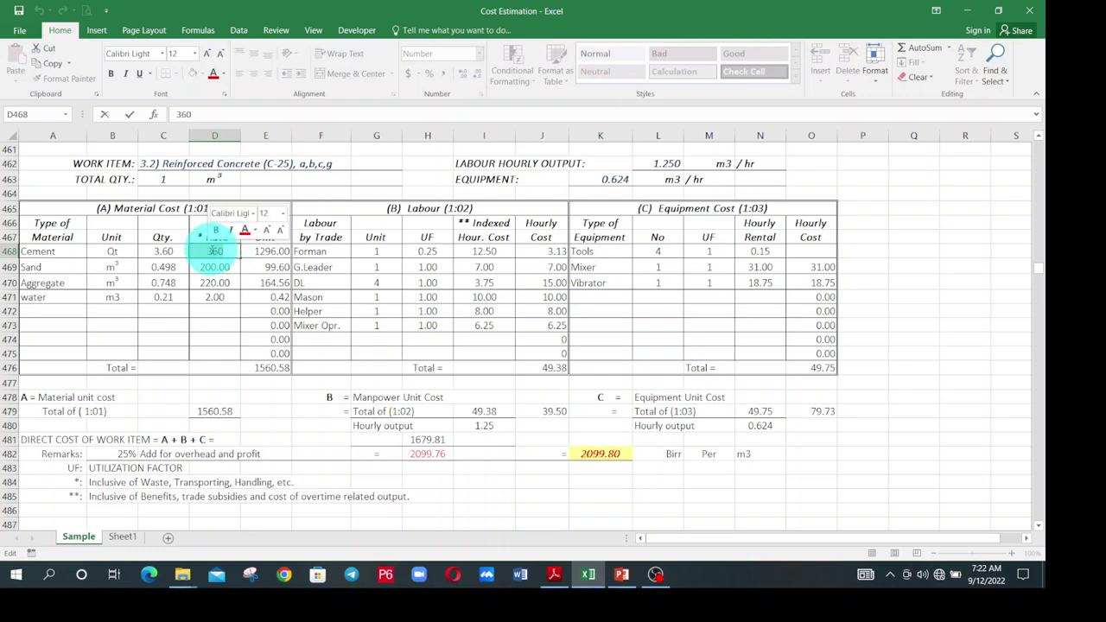
pyautogui.write('1400')
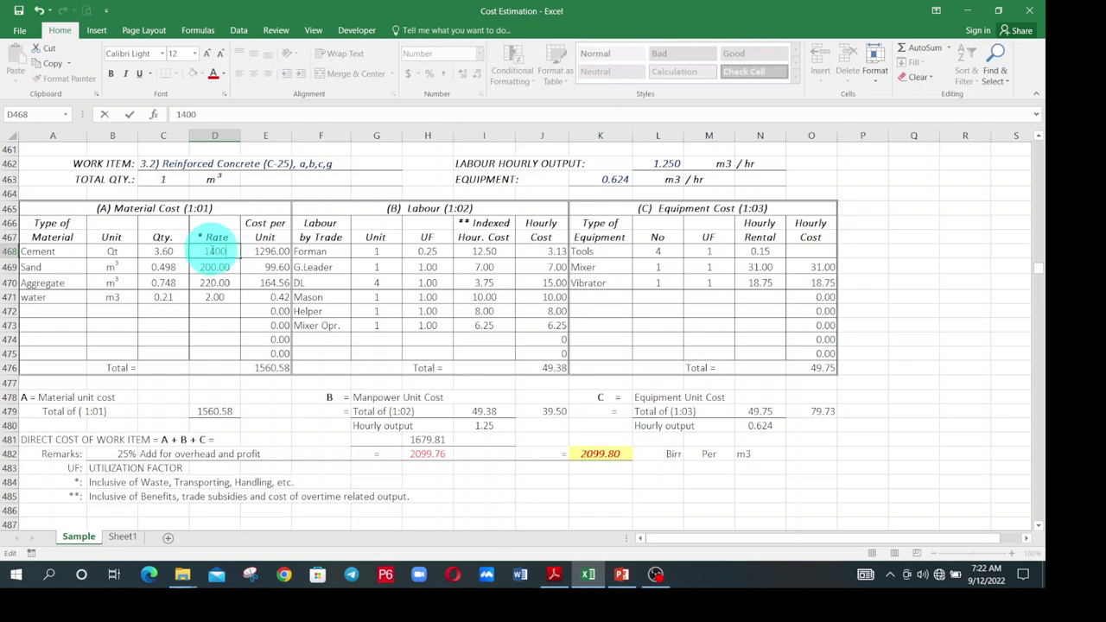
pyautogui.press('Return')
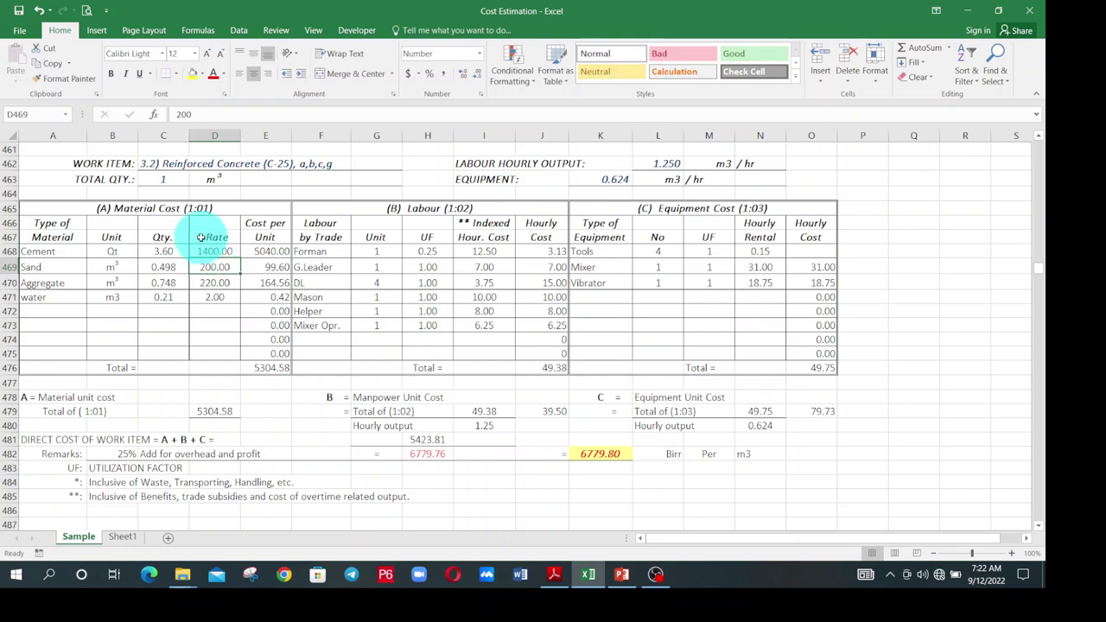
pyautogui.doubleClick(212, 267)
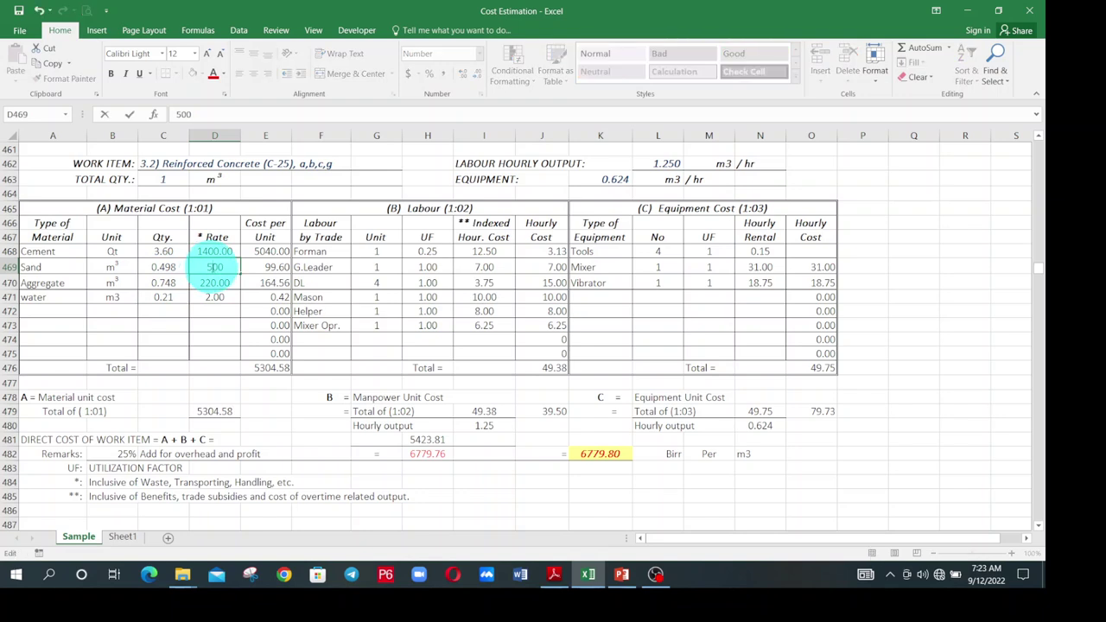
pyautogui.write('500')
pyautogui.press('Return')
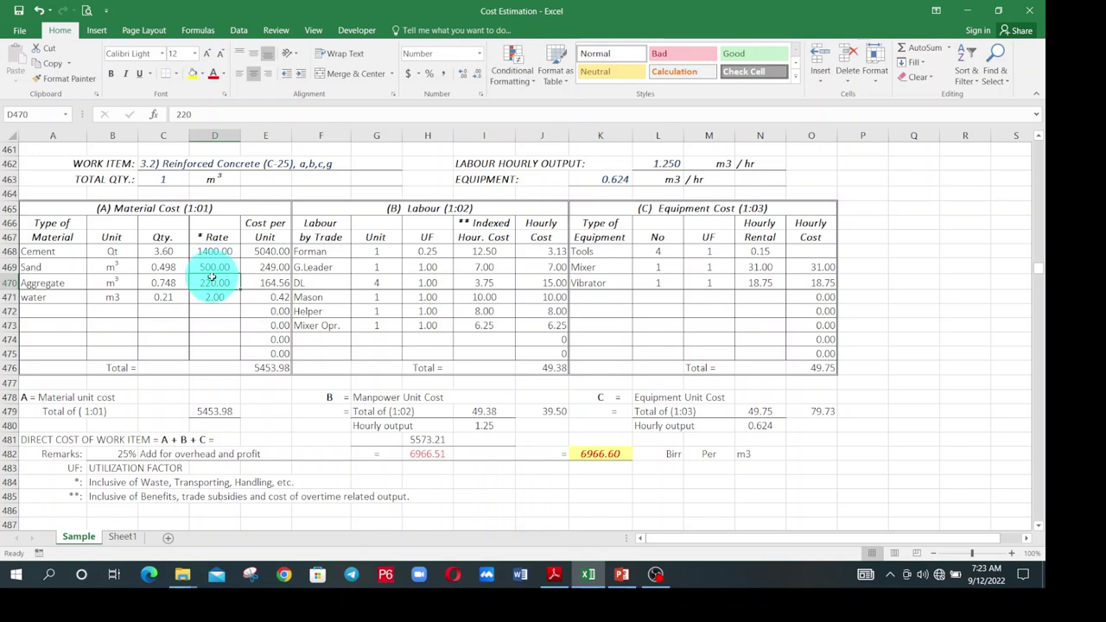
# - Set the aggregate rate to 520 and the water rate to 5 in the material cost table
pyautogui.doubleClick(213, 283)
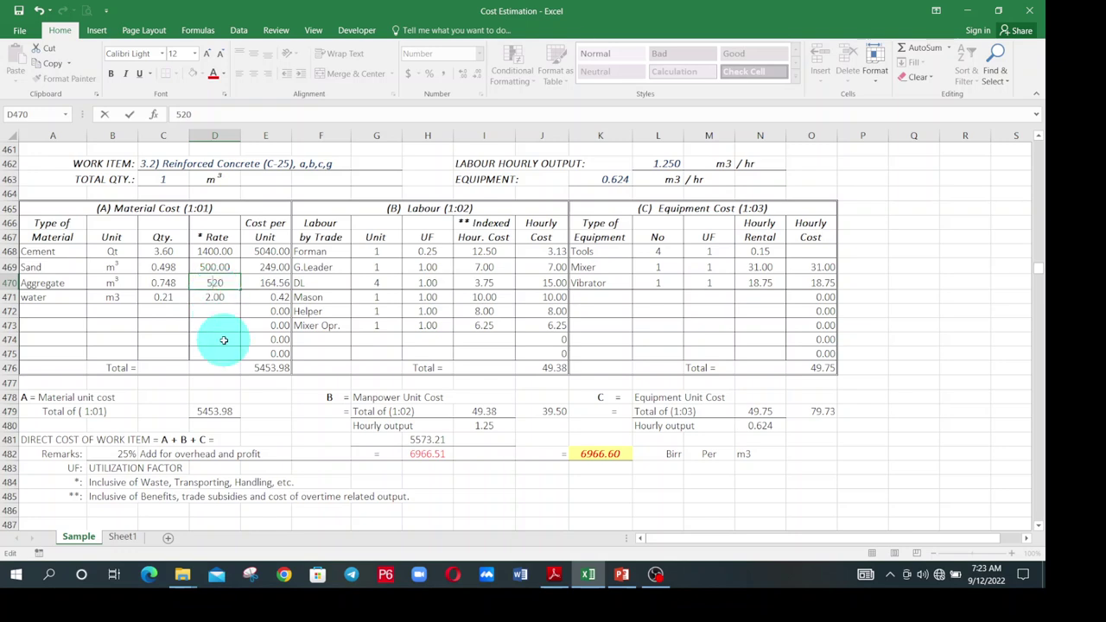
pyautogui.click(207, 302)
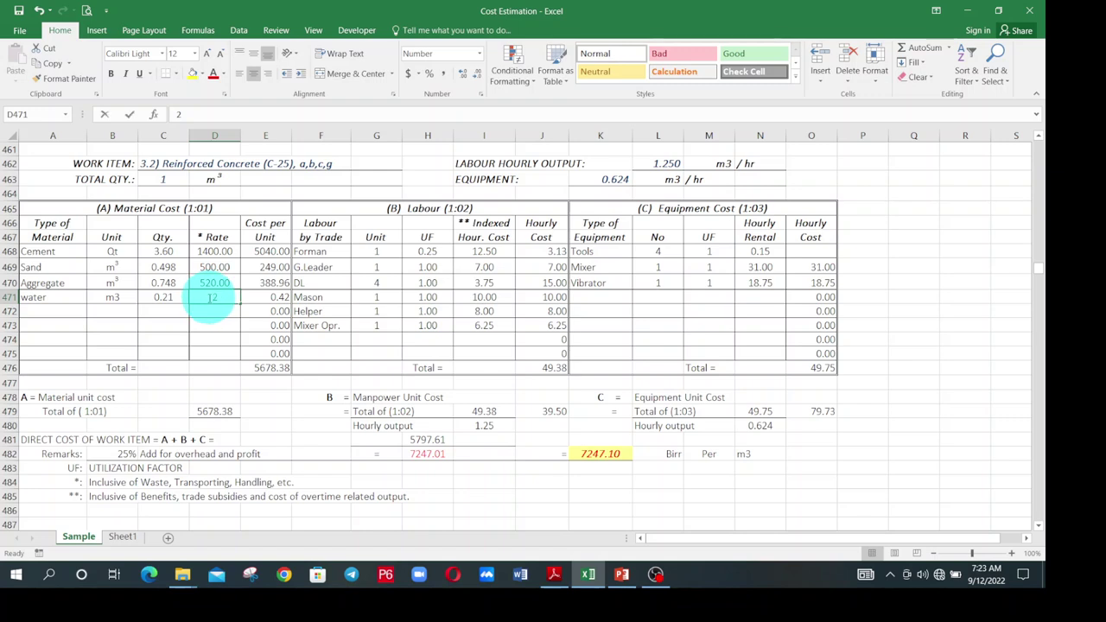
pyautogui.doubleClick(211, 298)
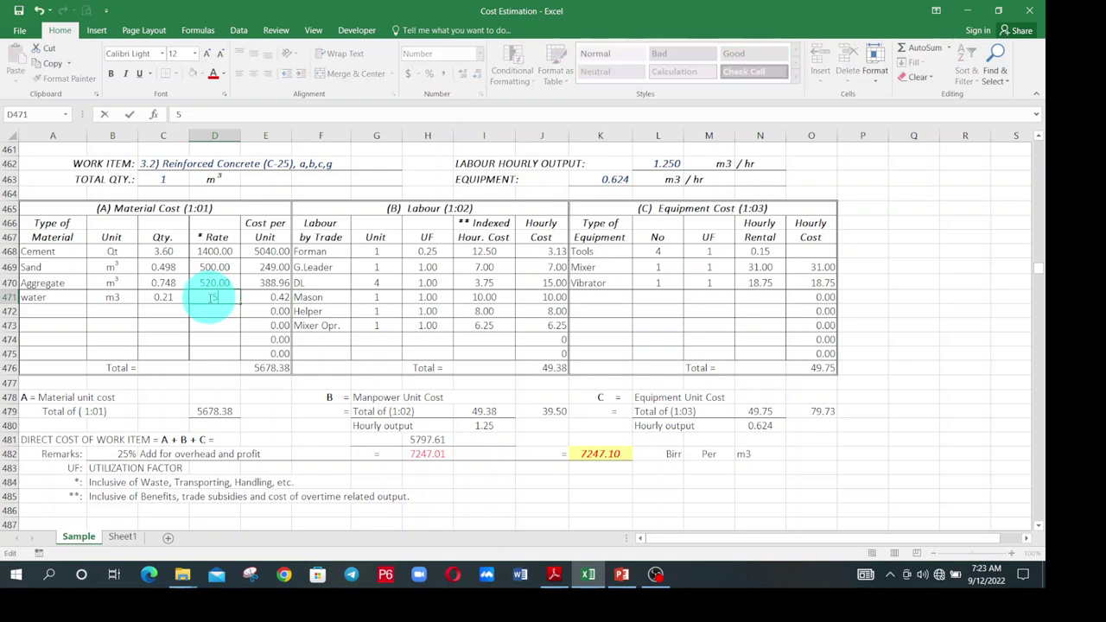
pyautogui.write('5')
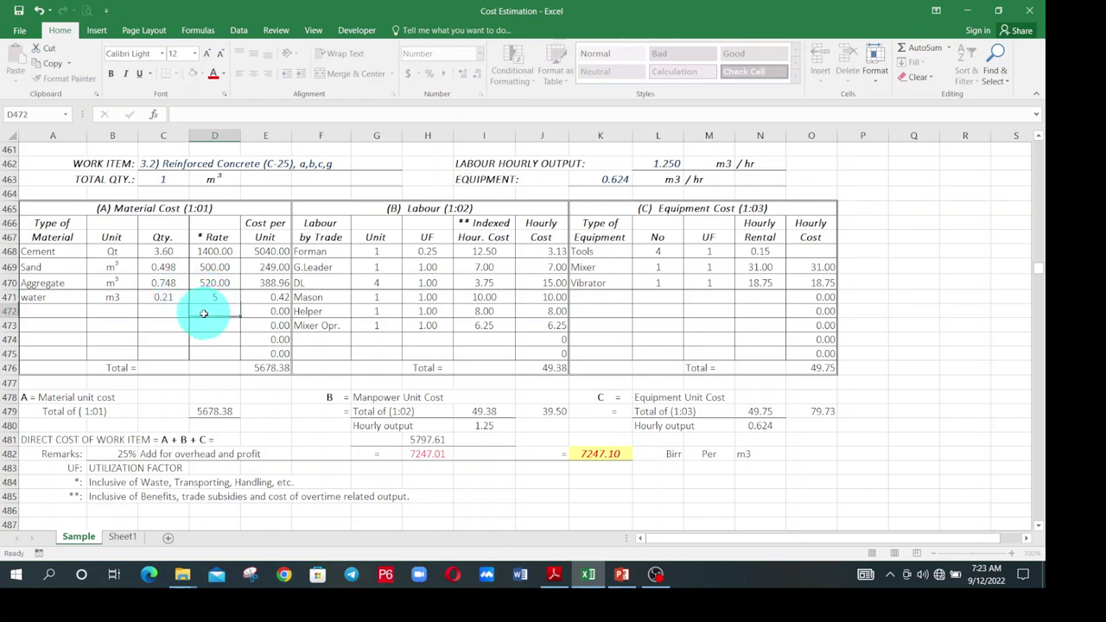
pyautogui.click(218, 315)
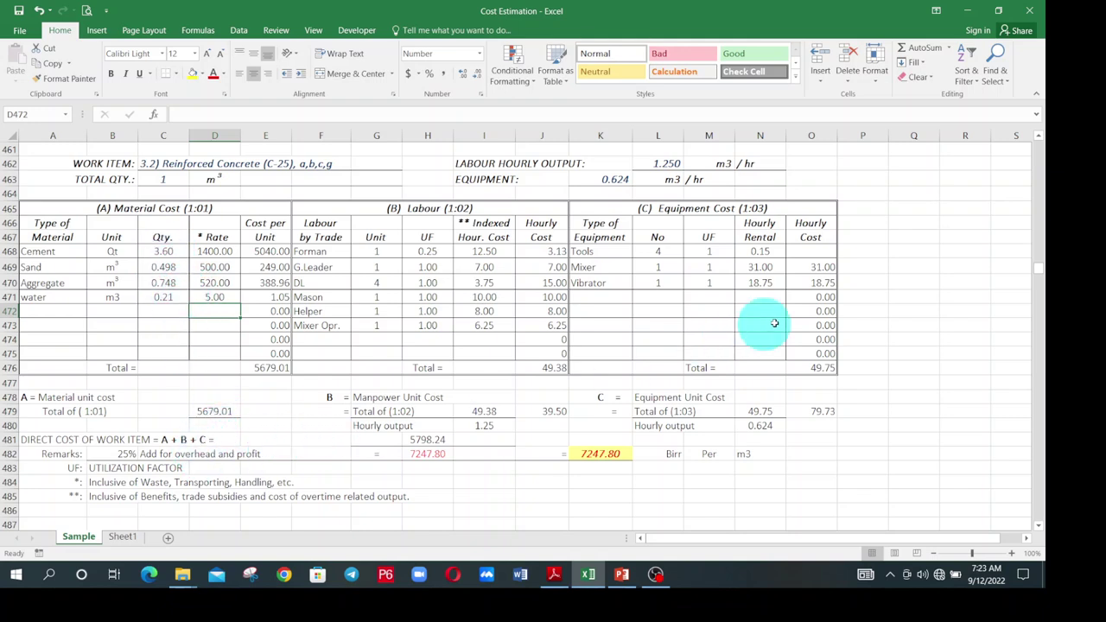
# - Enter a formula in Q467 that multiplies the cement quantity in C468 by a decimal factor
pyautogui.click(927, 235)
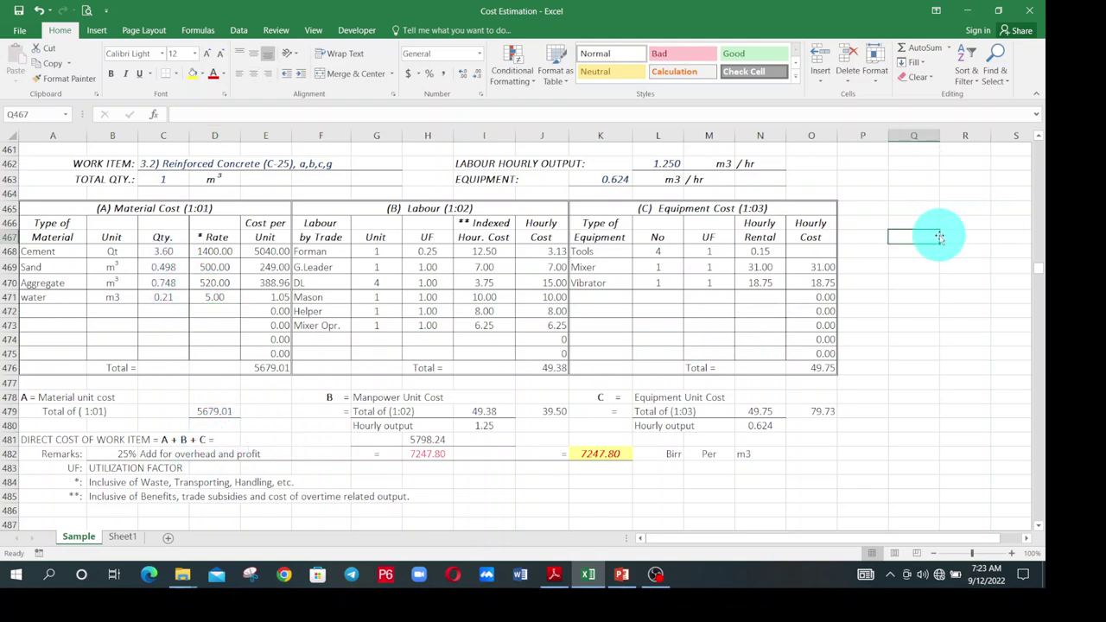
pyautogui.write('=')
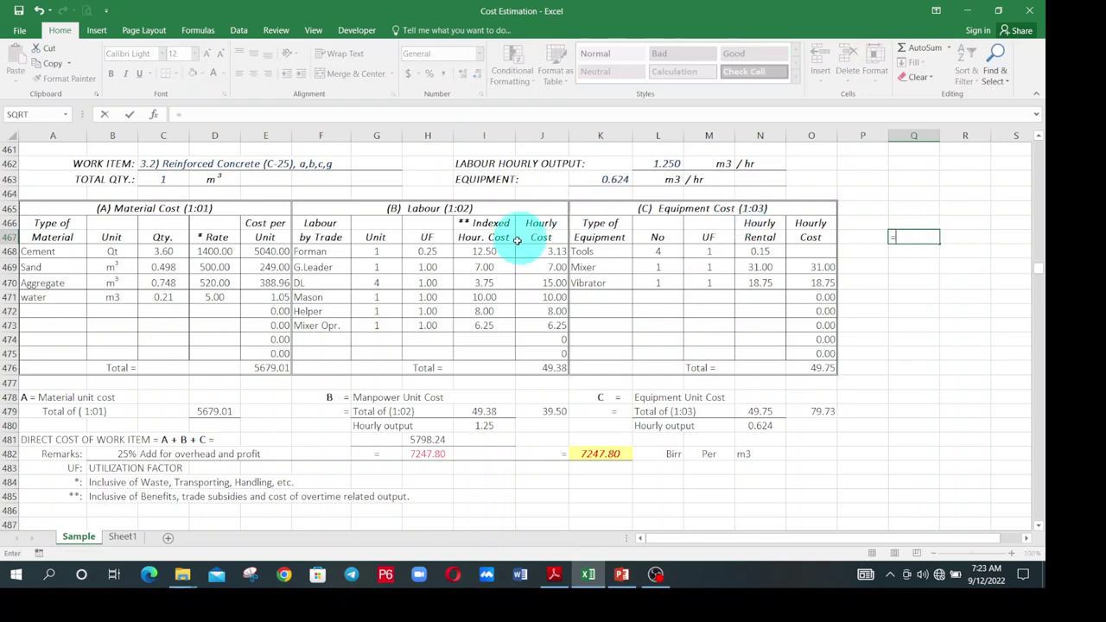
pyautogui.click(154, 251)
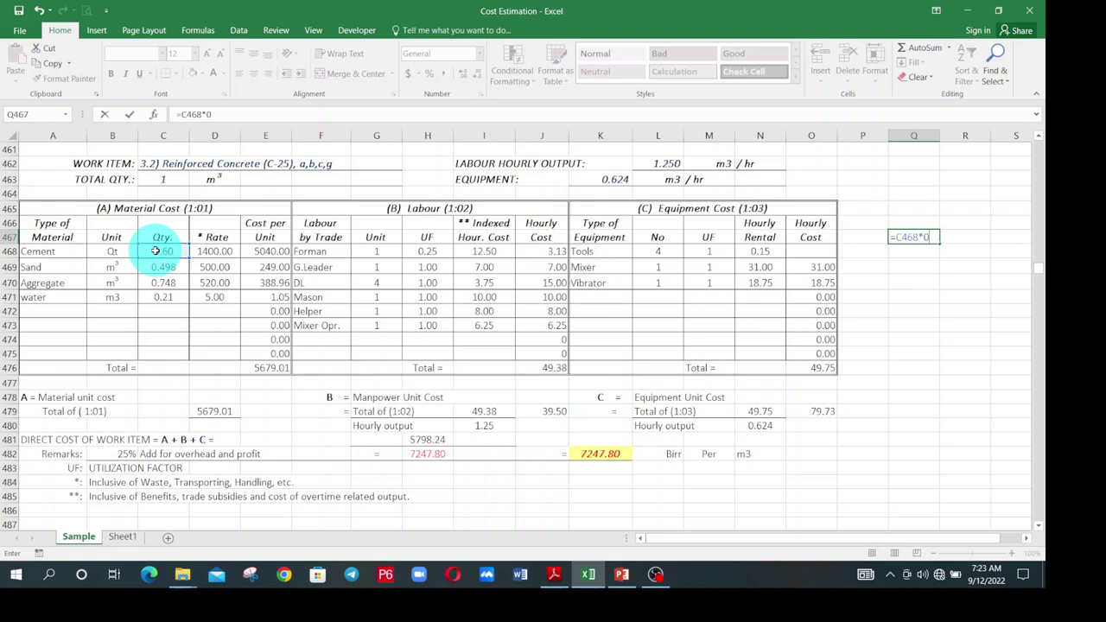
pyautogui.press('Return')
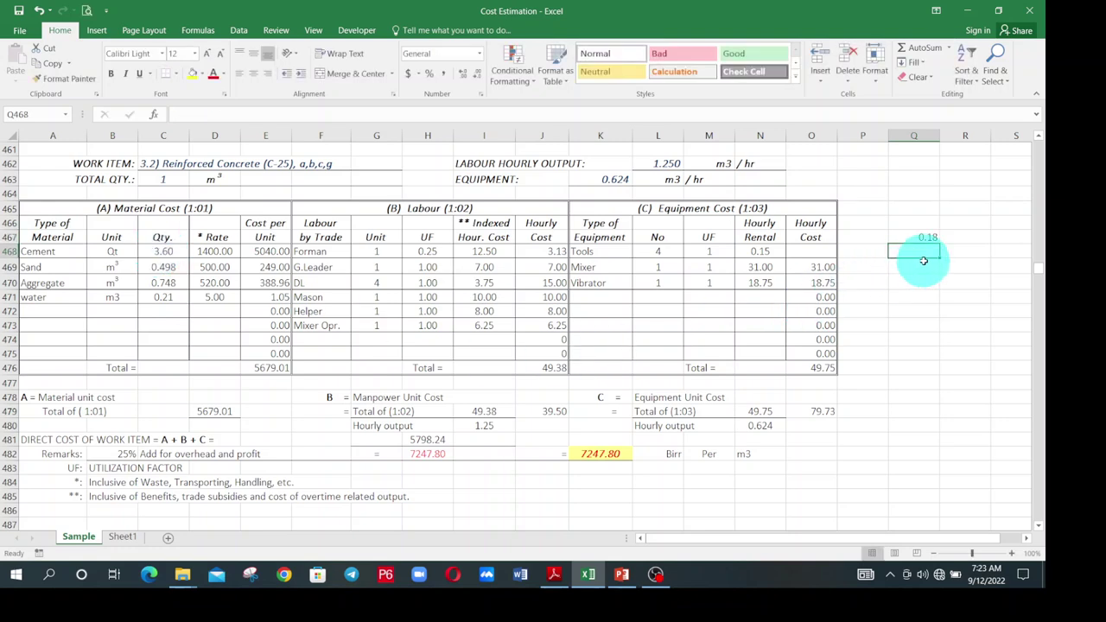
# - Try to add the cement quantity to the calculated allowance in Q468 with the formula =Q466:Q467+C468
pyautogui.write('=')
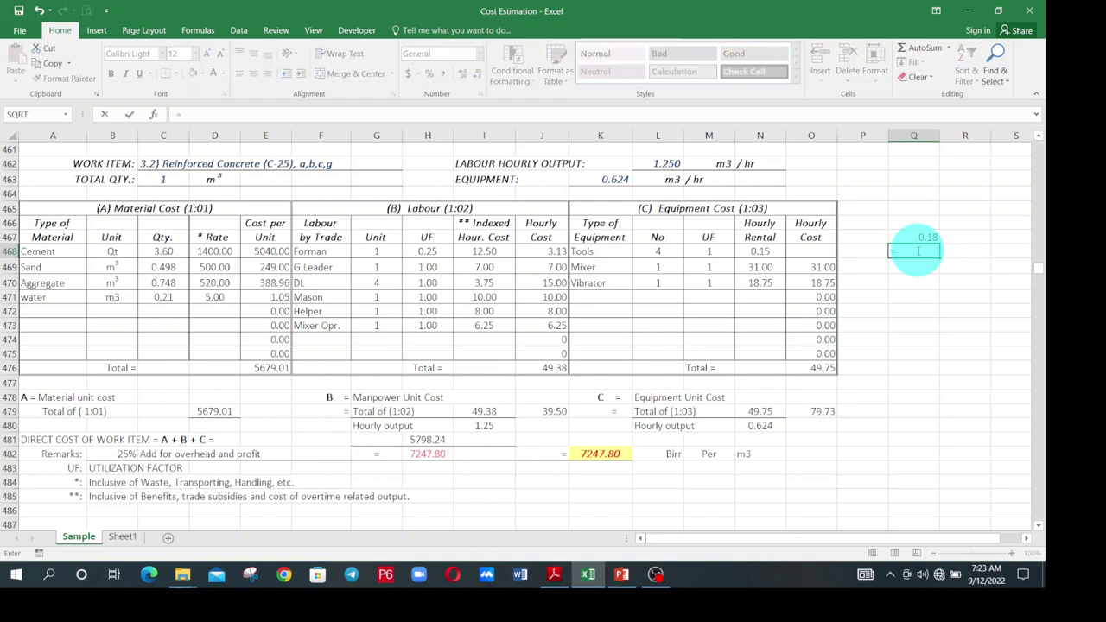
pyautogui.moveTo(933, 234); pyautogui.dragTo(921, 227)
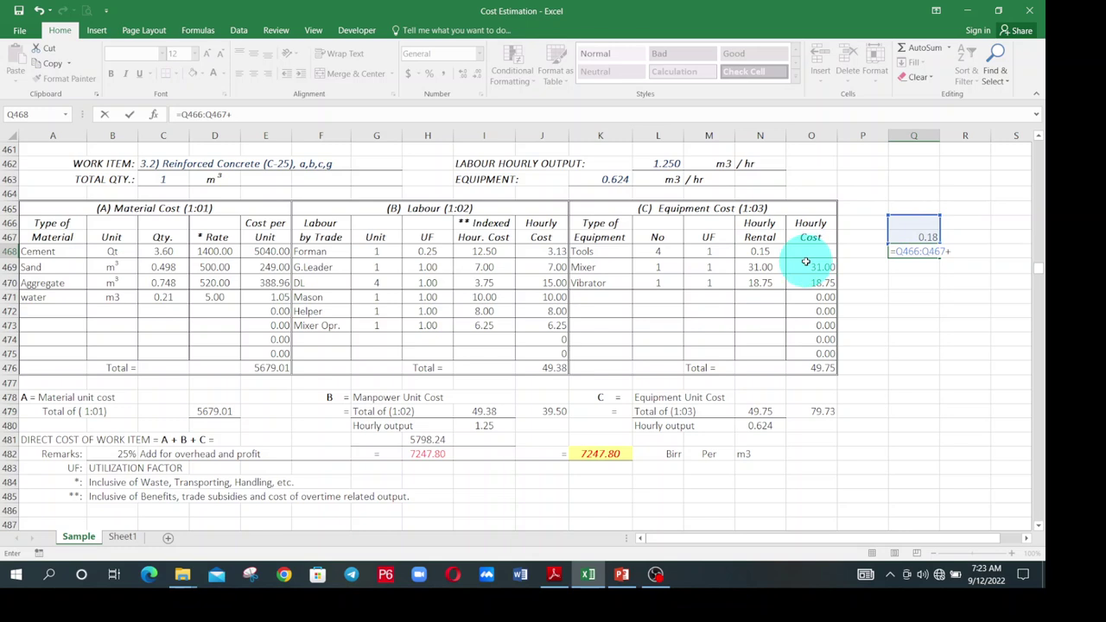
pyautogui.click(176, 249)
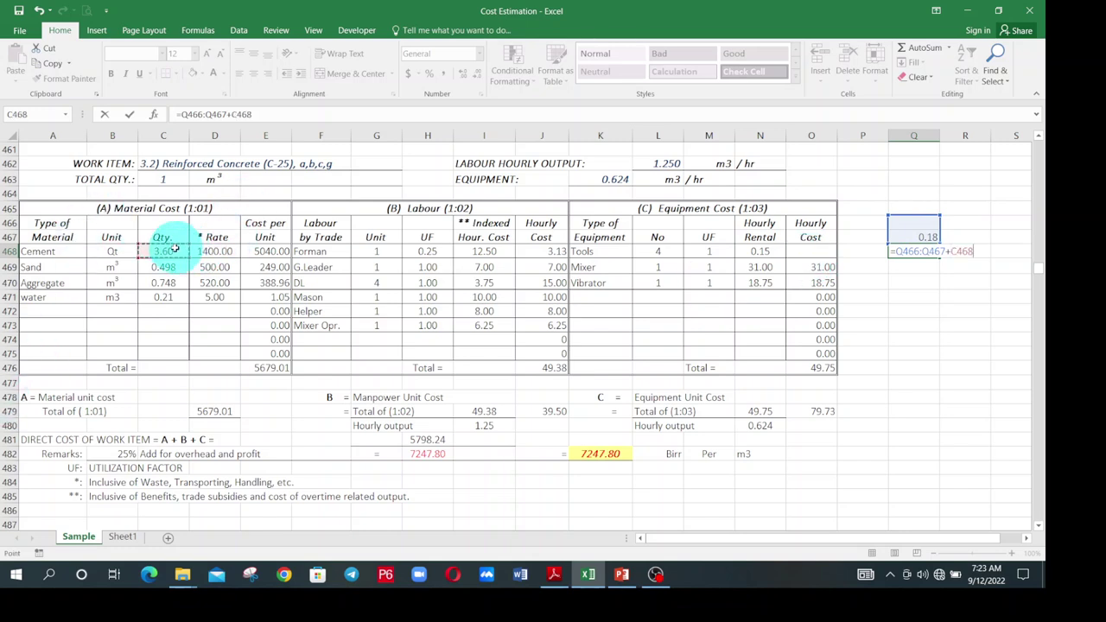
pyautogui.press('Return')
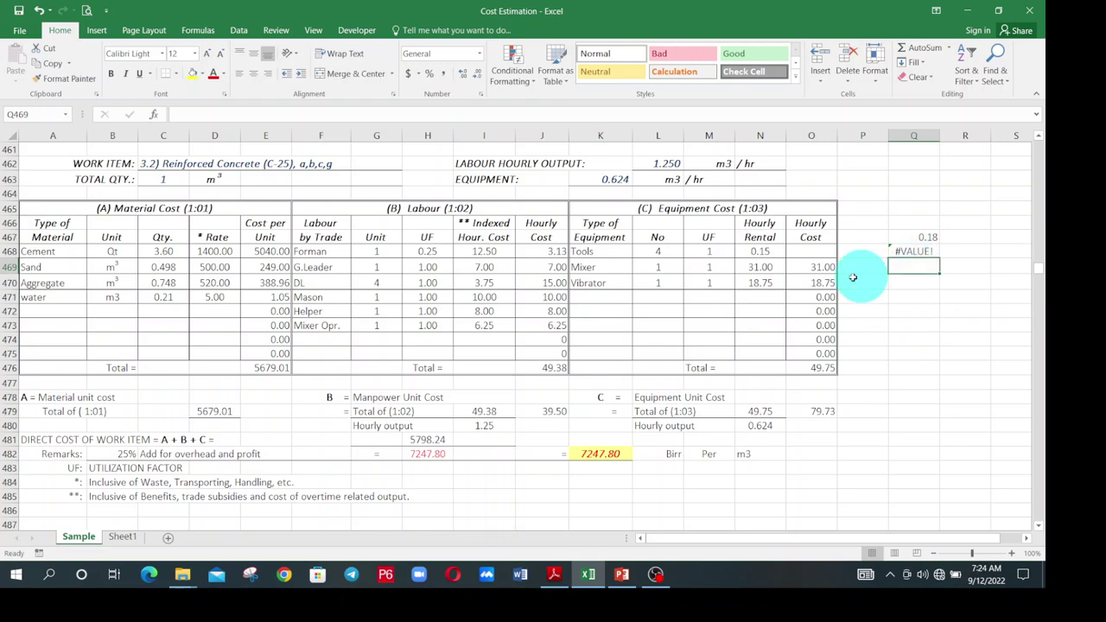
# - Replace the formula in Q468 with the value 3.78
pyautogui.click(910, 251)
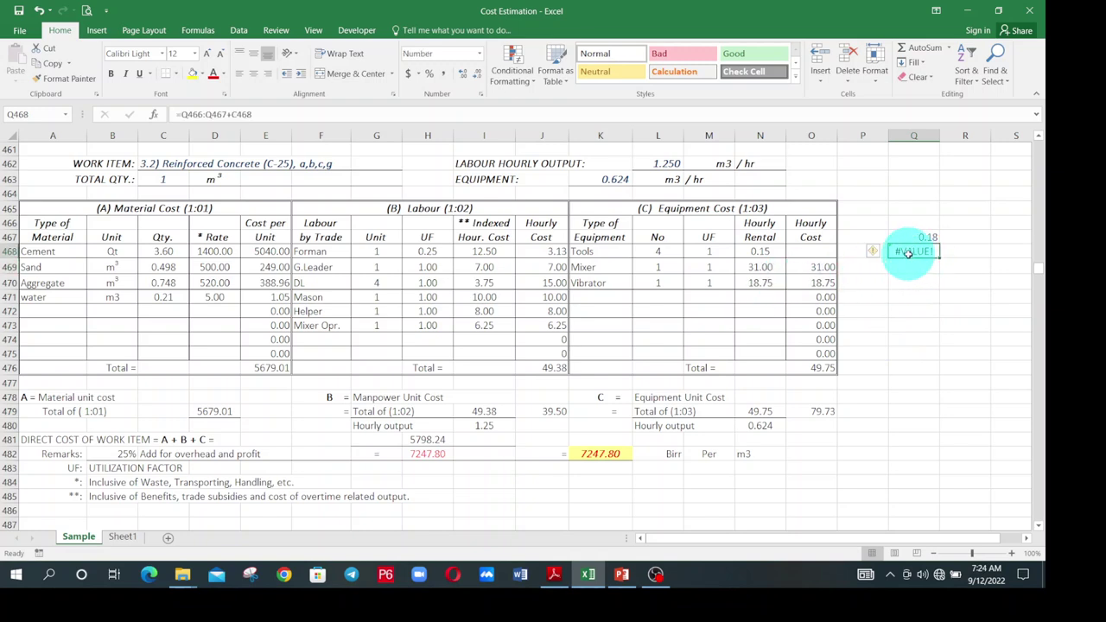
pyautogui.write('3.')
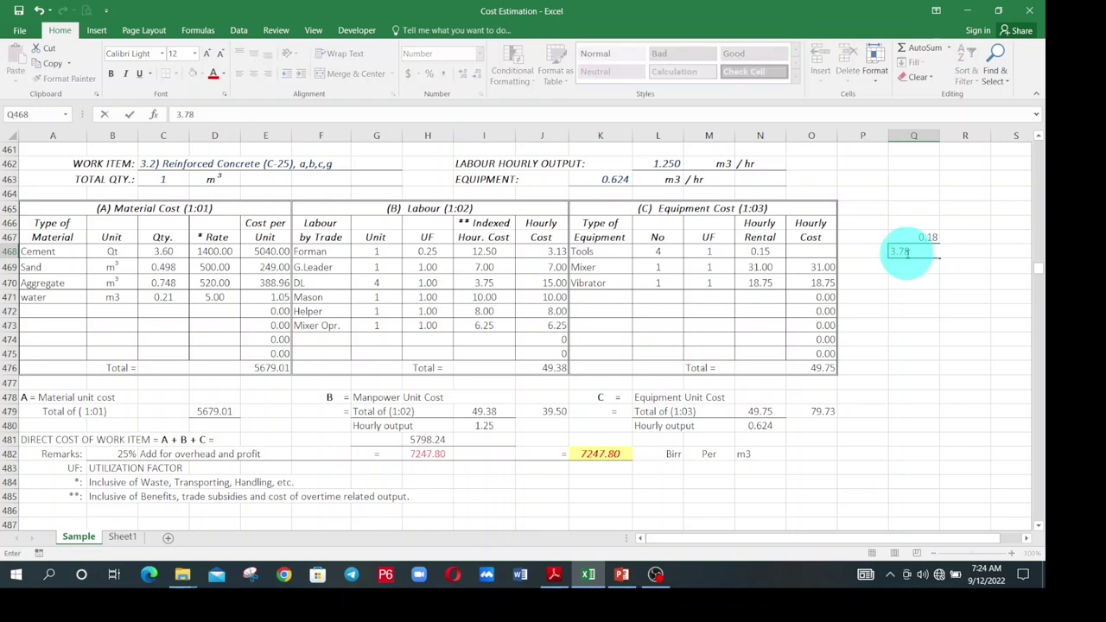
pyautogui.write('78')
pyautogui.press('Return')
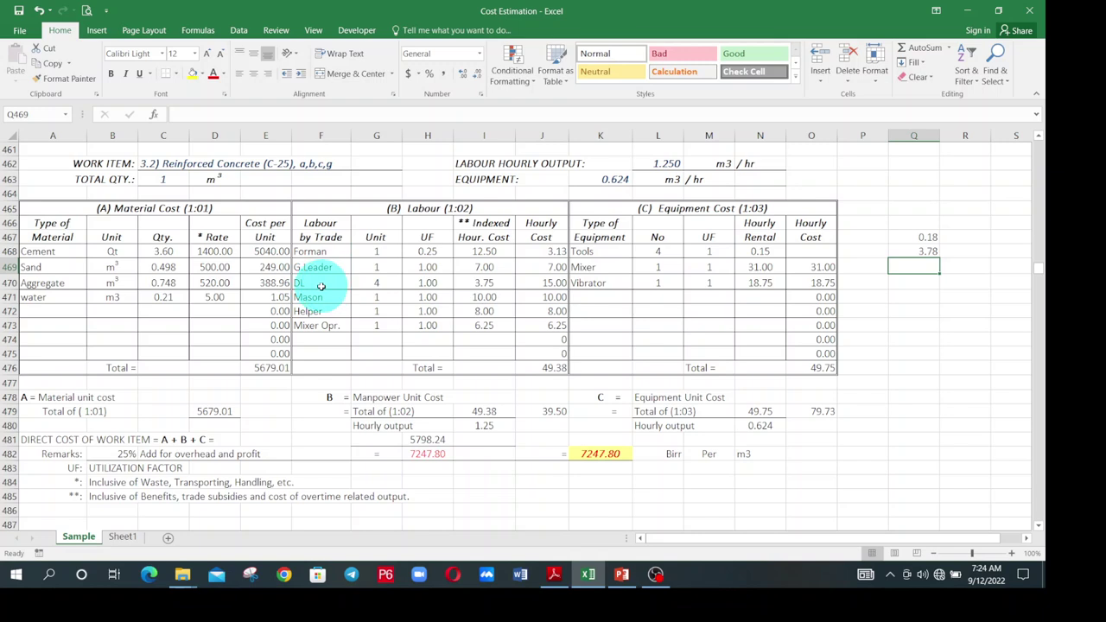
# - Review the labour units for each trade from Forman to Mixer Opr., plus the Forman's UF and indexed hourly cost
pyautogui.click(380, 250)
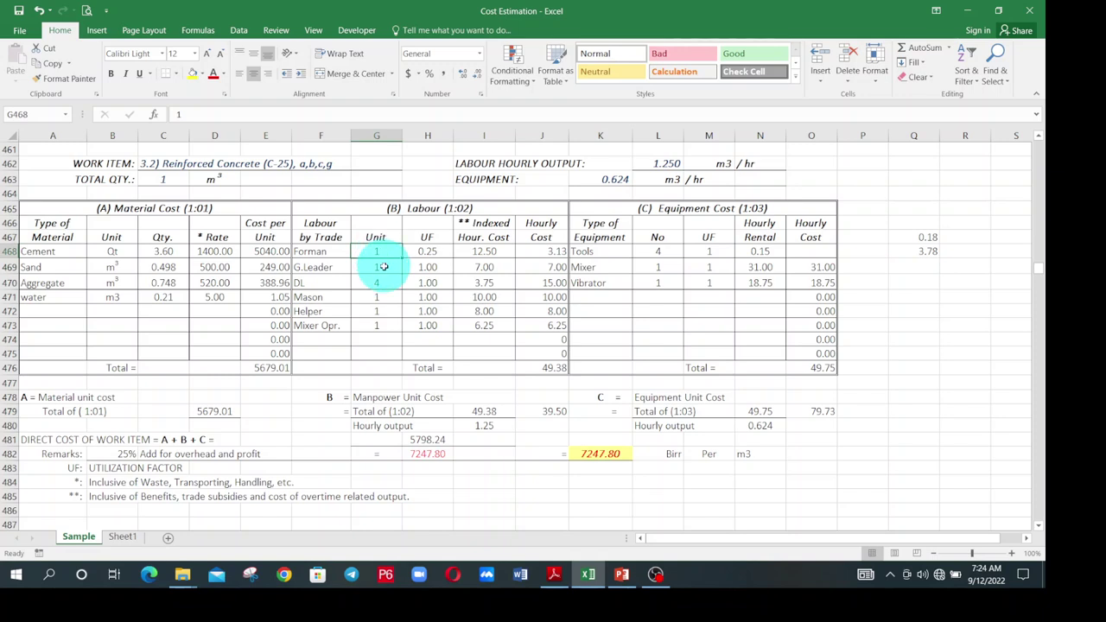
pyautogui.click(383, 267)
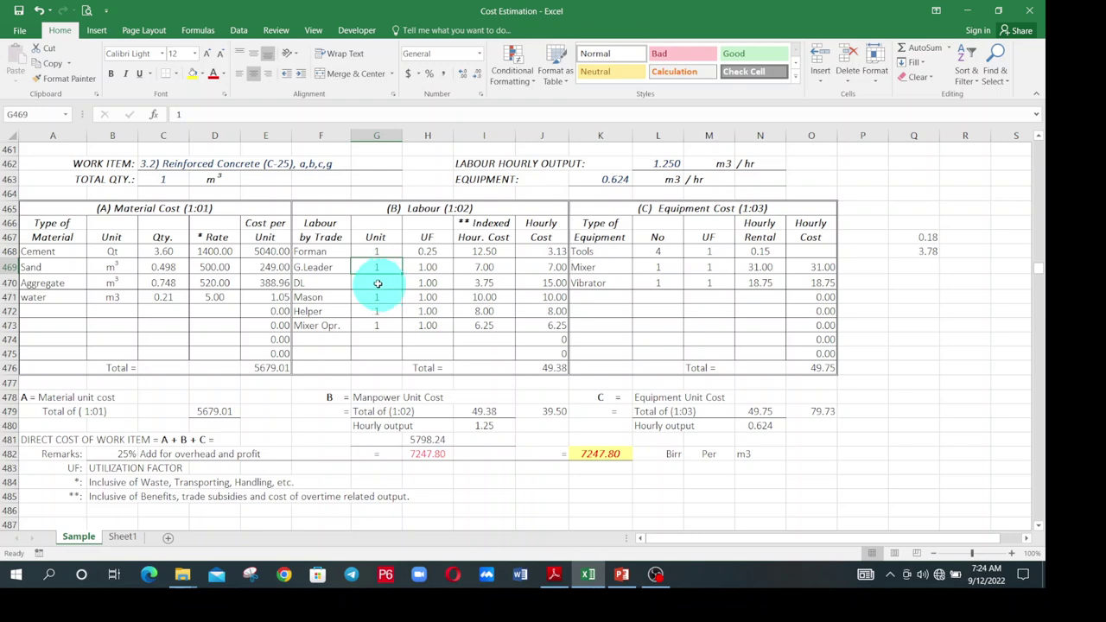
pyautogui.click(377, 283)
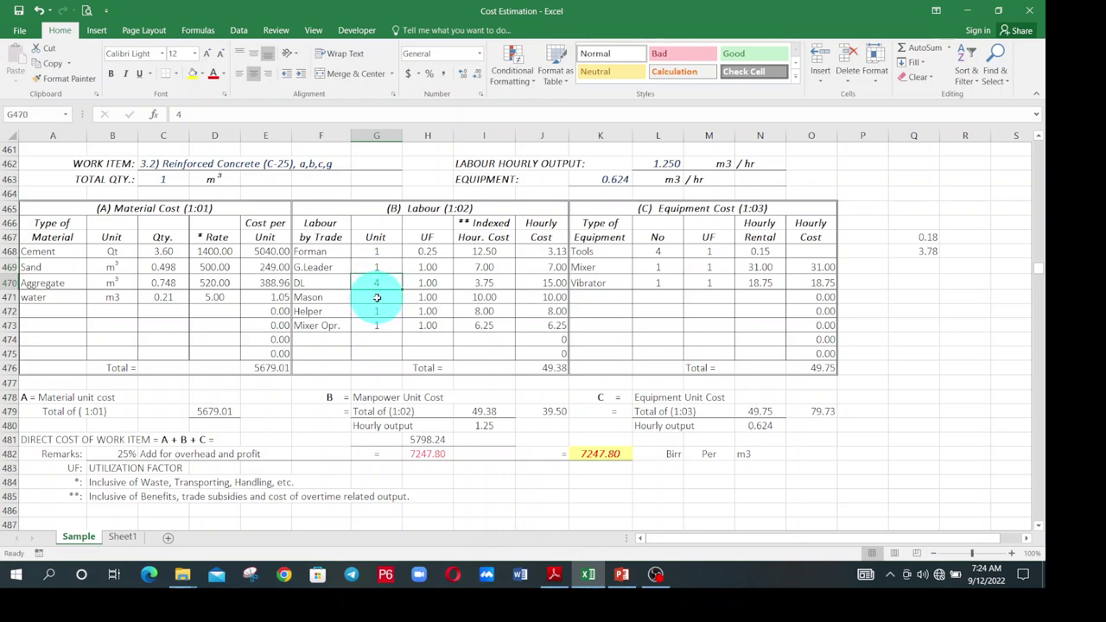
pyautogui.click(377, 296)
pyautogui.click(378, 312)
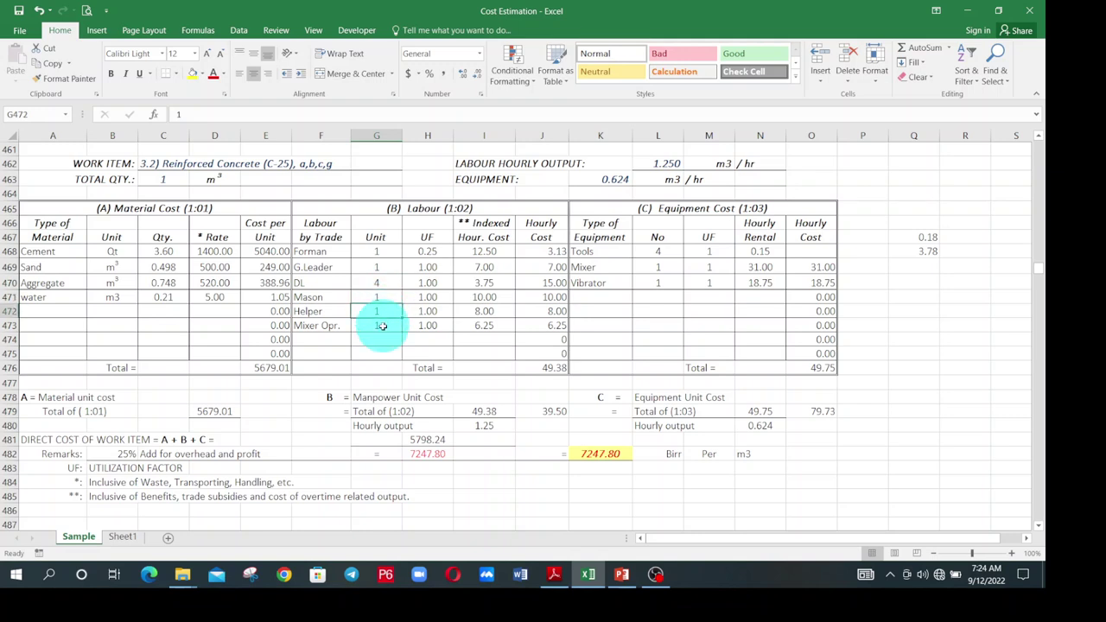
pyautogui.click(378, 326)
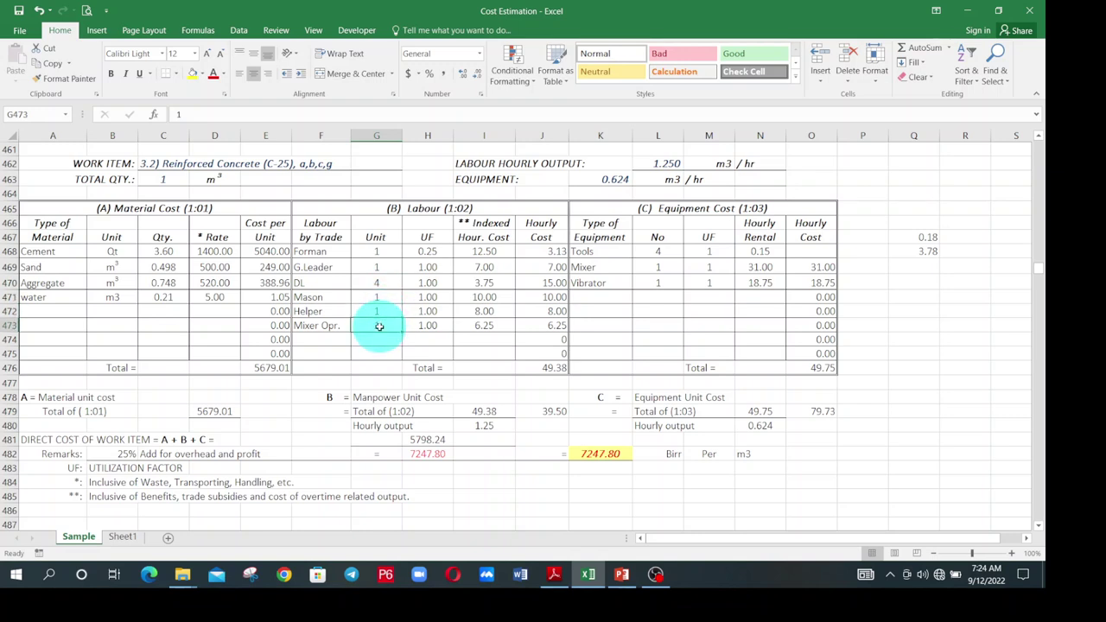
pyautogui.click(430, 252)
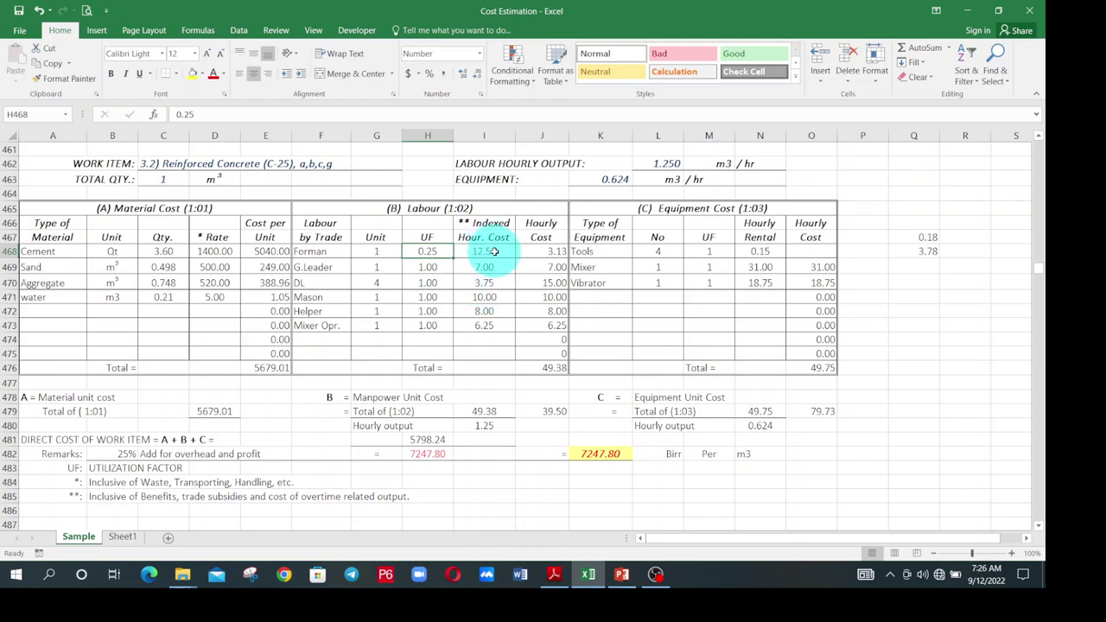
pyautogui.click(493, 252)
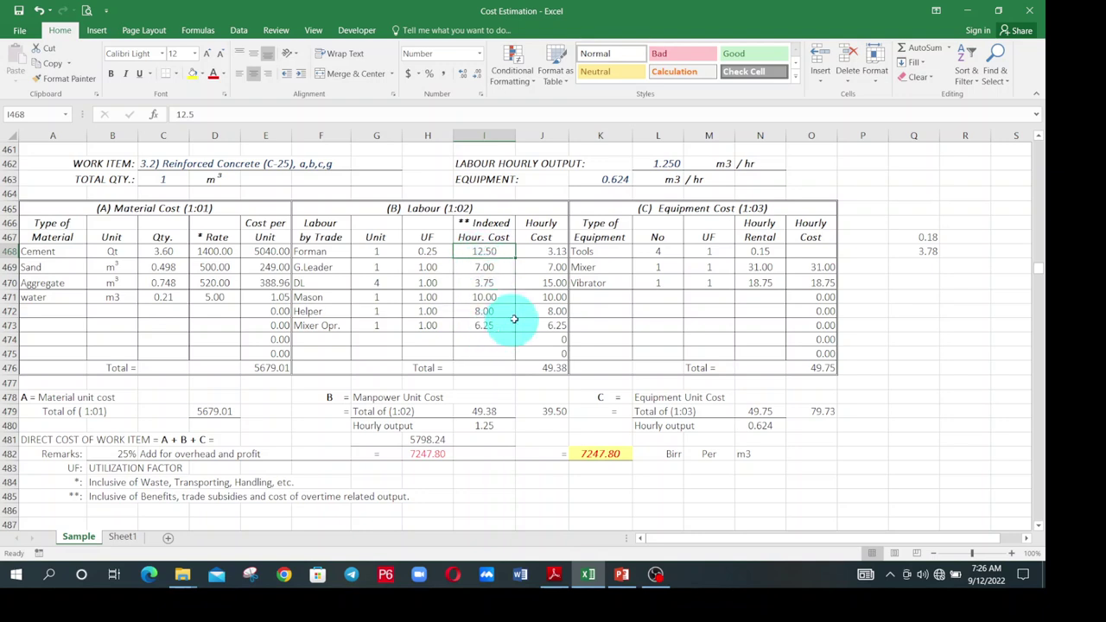
# - Inspect the hourly cost formulas for Forman and DL and the cost per unit formula for cement
pyautogui.doubleClick(541, 248)
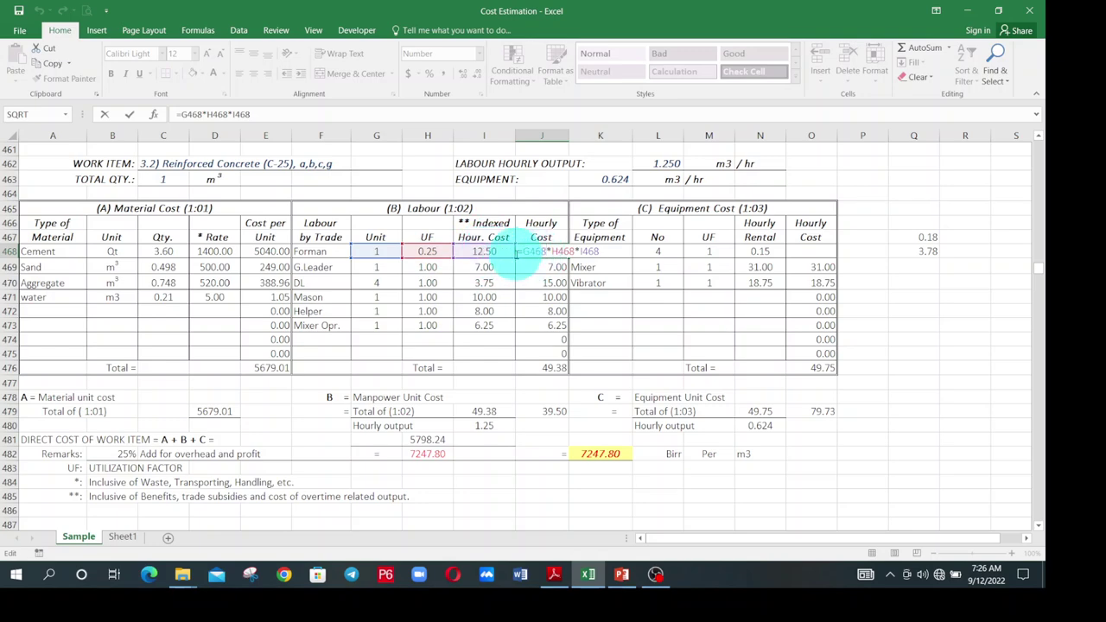
pyautogui.press('Return')
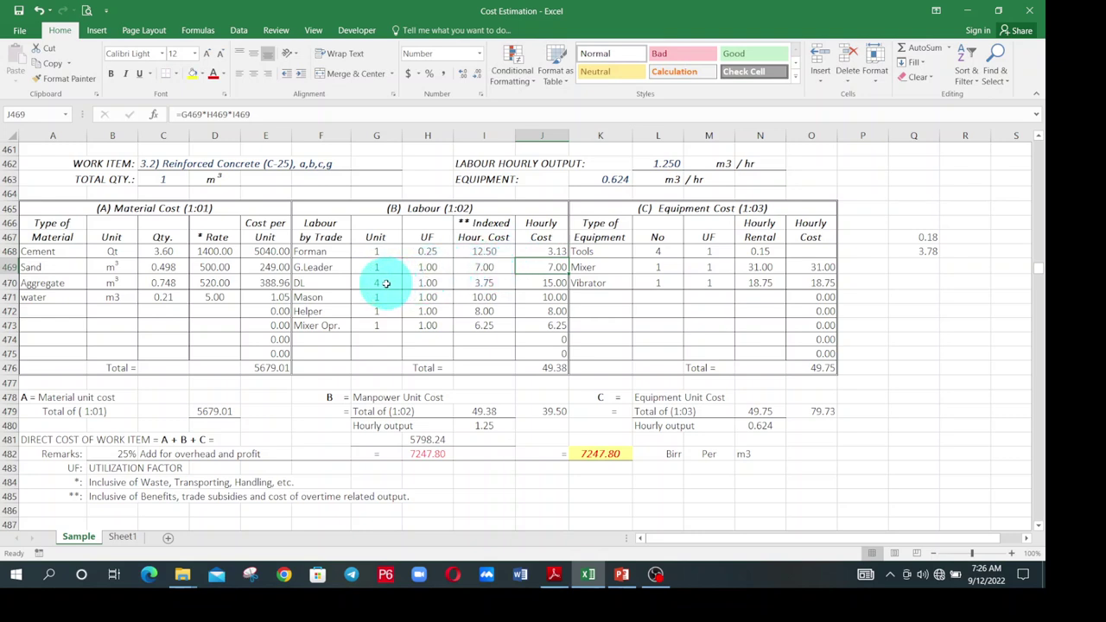
pyautogui.doubleClick(543, 284)
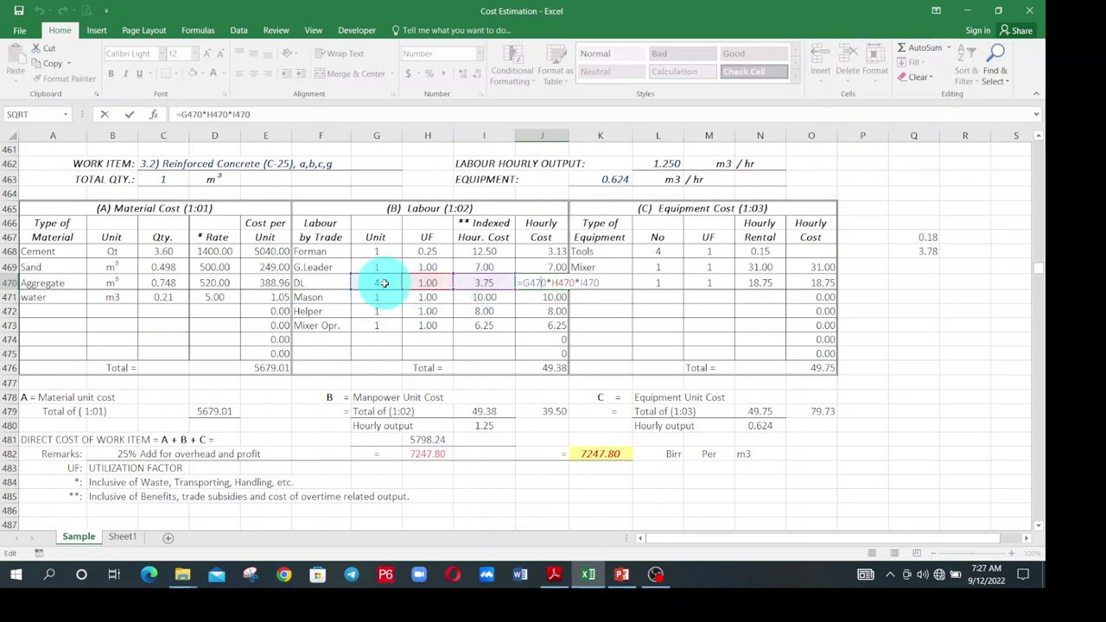
pyautogui.hotkey('ctrl', 'Return')
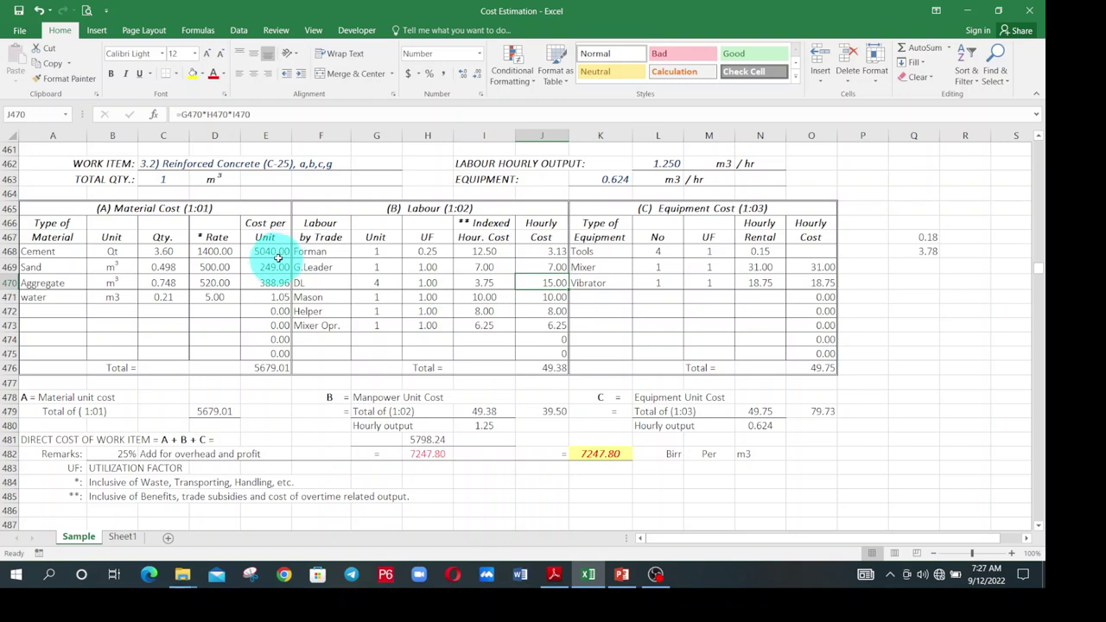
pyautogui.doubleClick(270, 251)
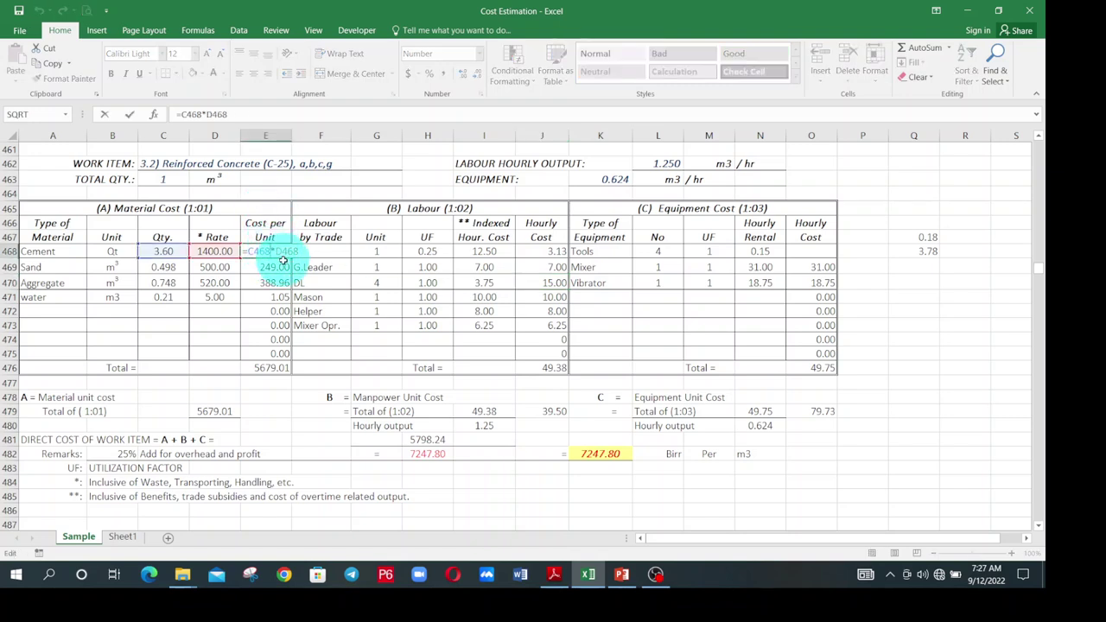
pyautogui.press('Escape')
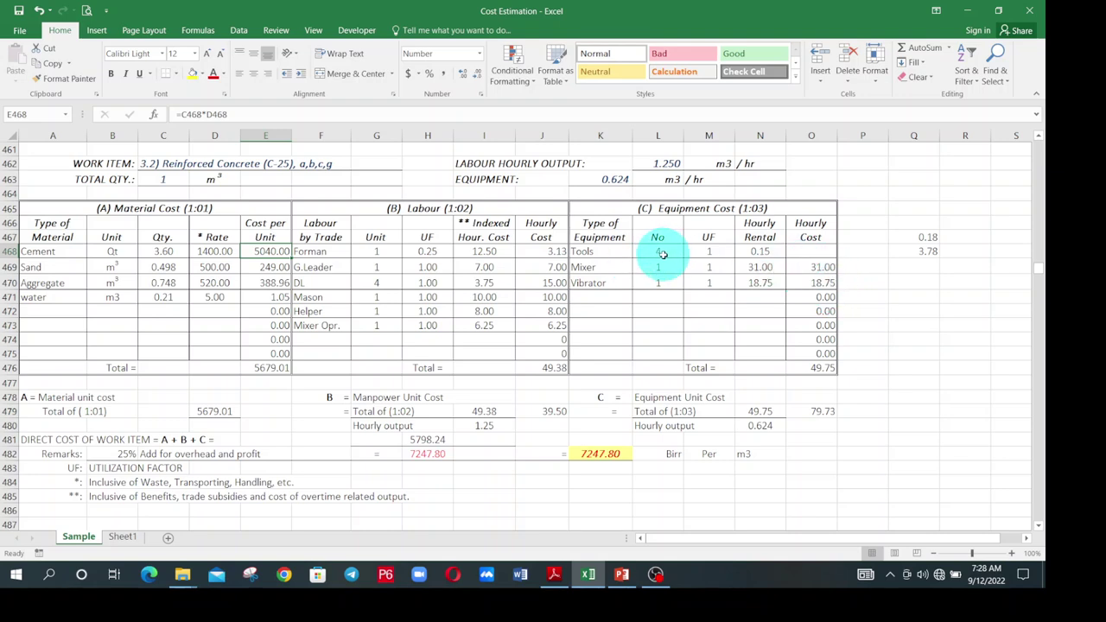
# - Review the number and UF of the Tools, Mixer and Vibrator, and inspect the Mixer's hourly cost formula
pyautogui.click(661, 252)
pyautogui.click(667, 266)
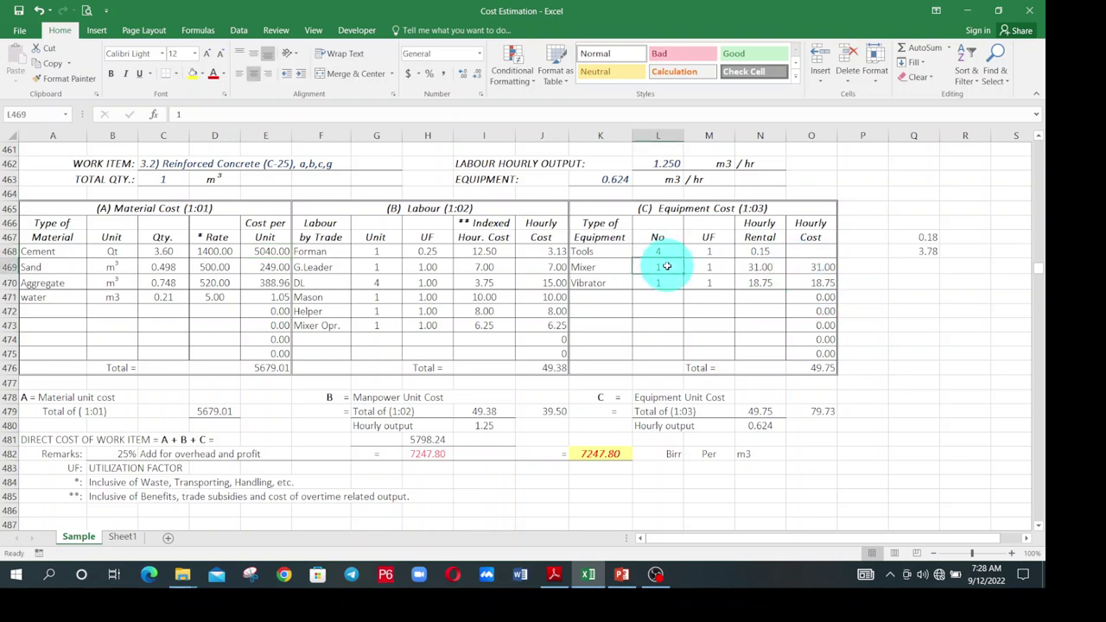
pyautogui.click(662, 282)
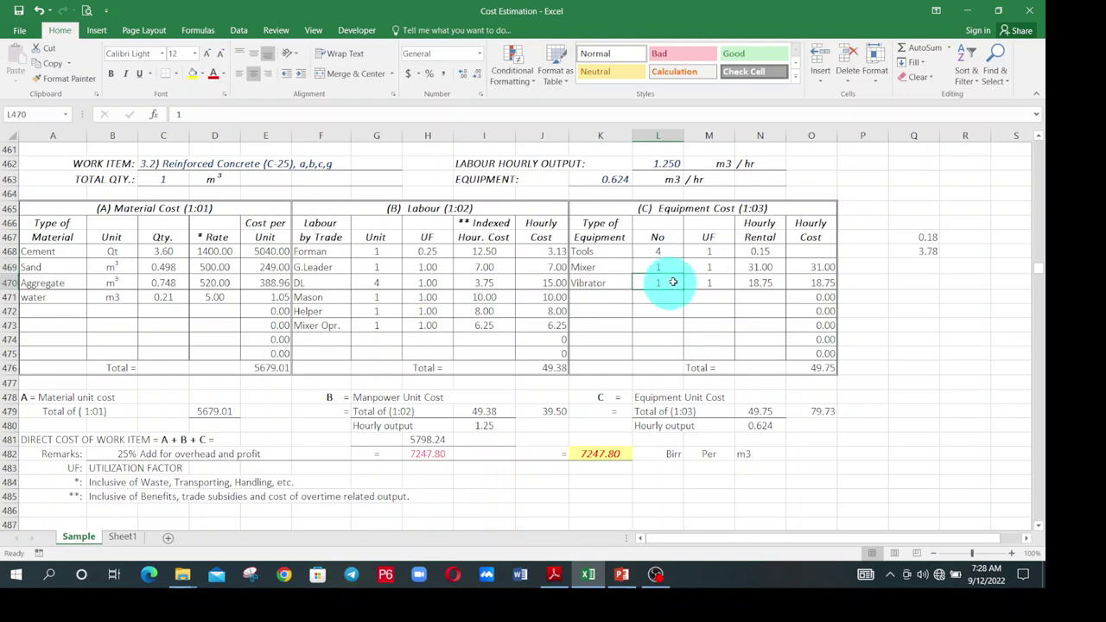
pyautogui.click(709, 251)
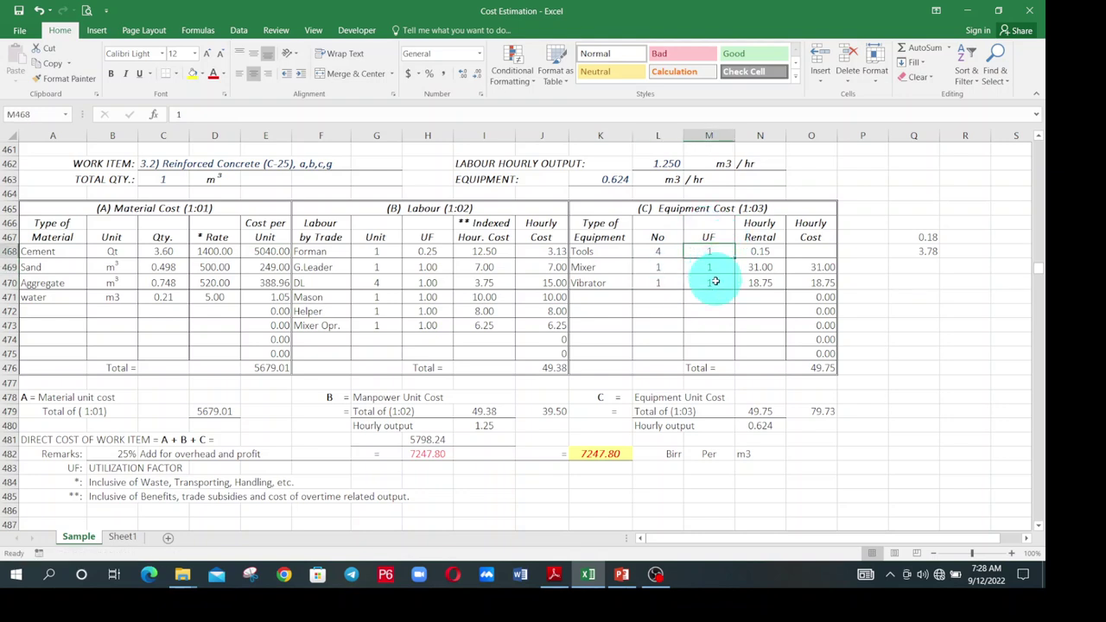
pyautogui.click(716, 282)
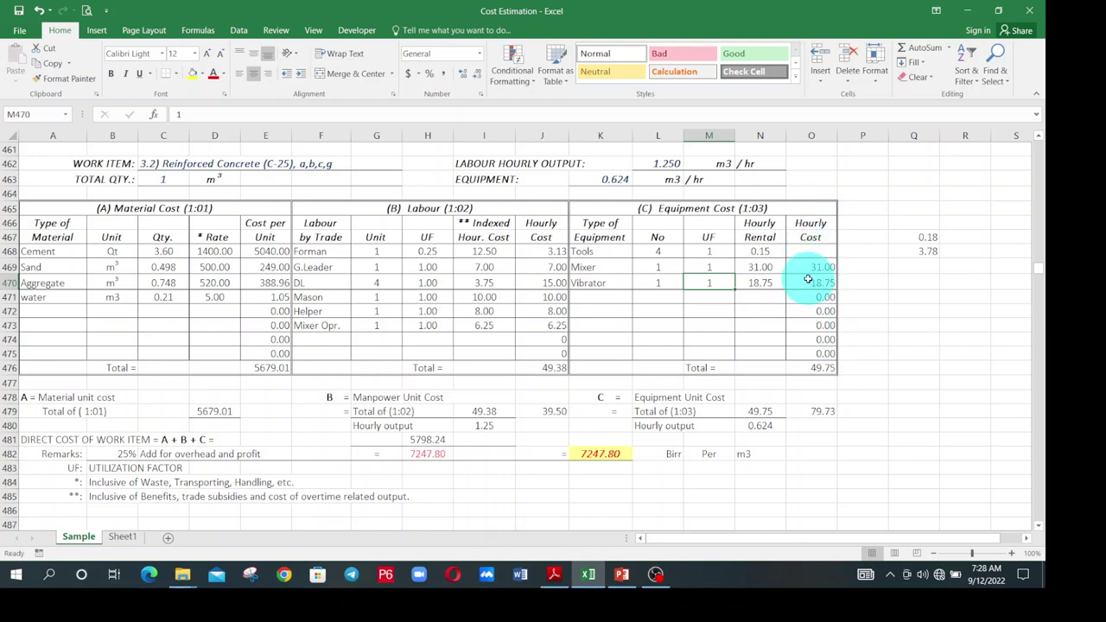
pyautogui.doubleClick(818, 268)
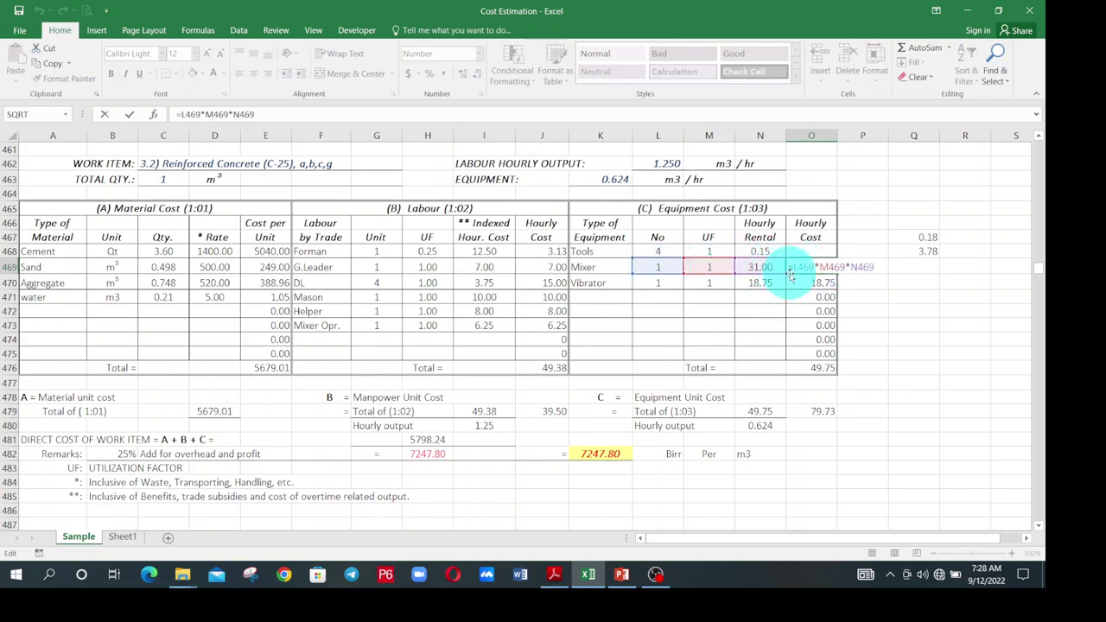
pyautogui.press('Escape')
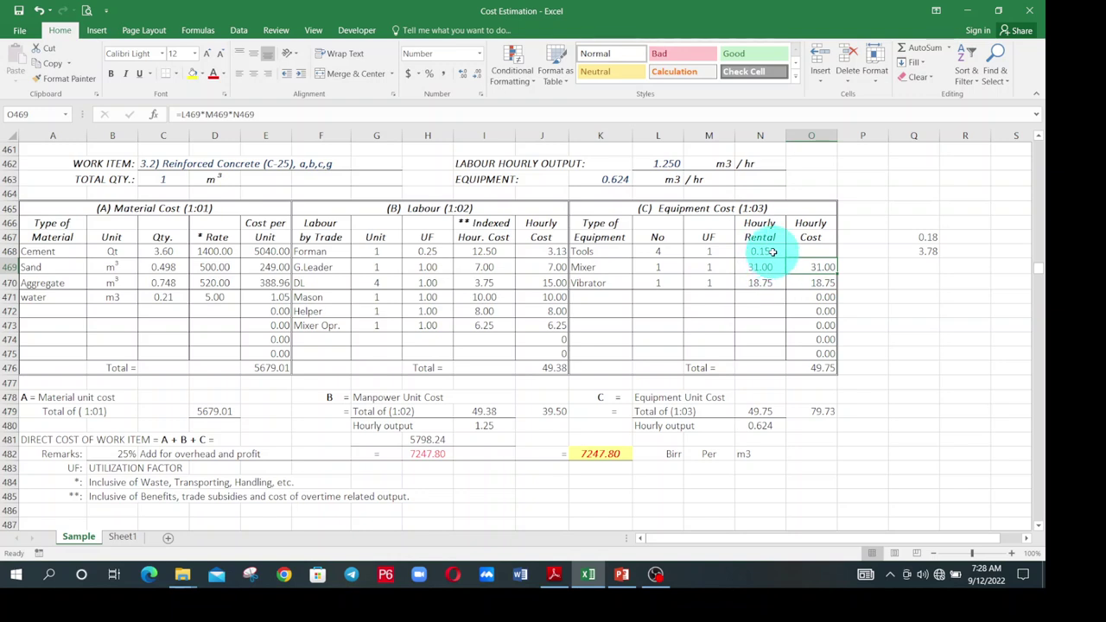
# - Set the equipment hourly rental rates to 1 for Tools, 60 for Mixer and 50 for Vibrator
pyautogui.click(771, 252)
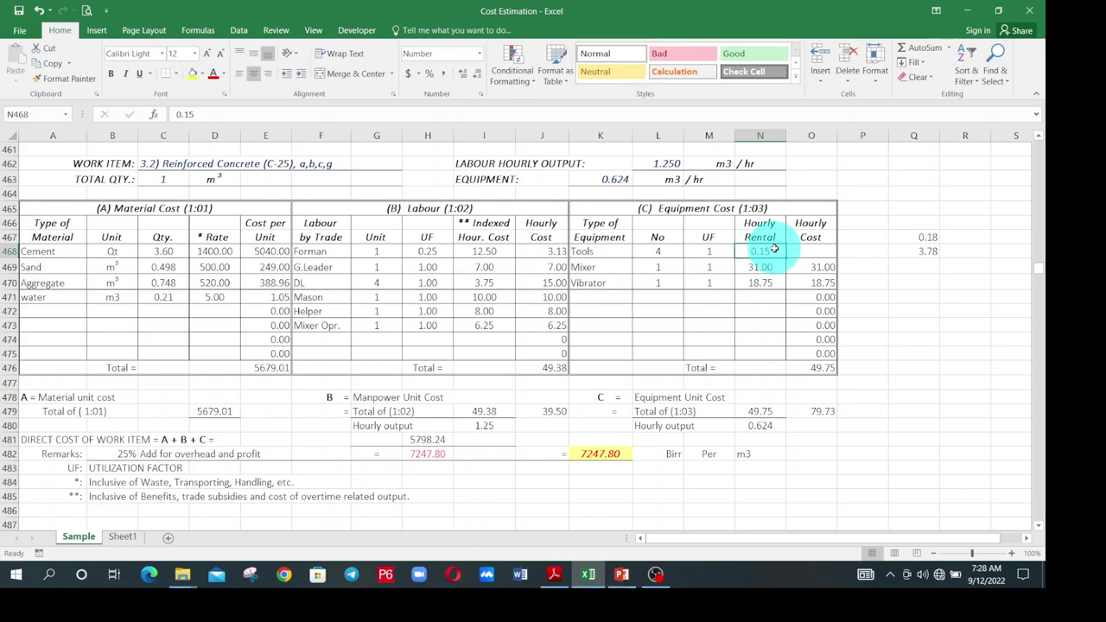
pyautogui.write('1')
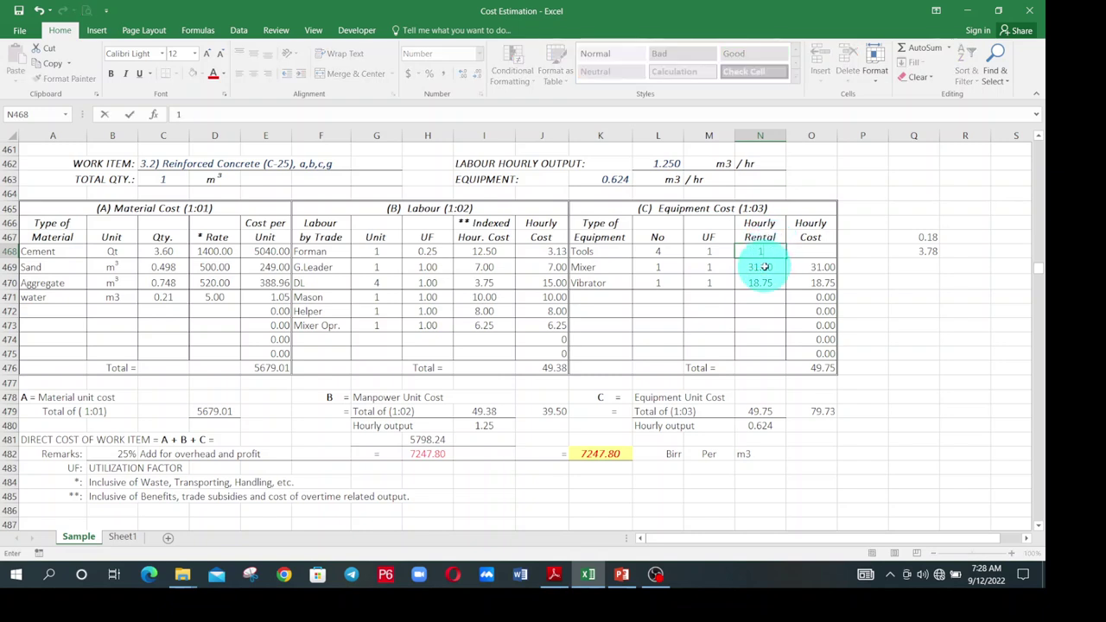
pyautogui.click(764, 267)
pyautogui.write('60')
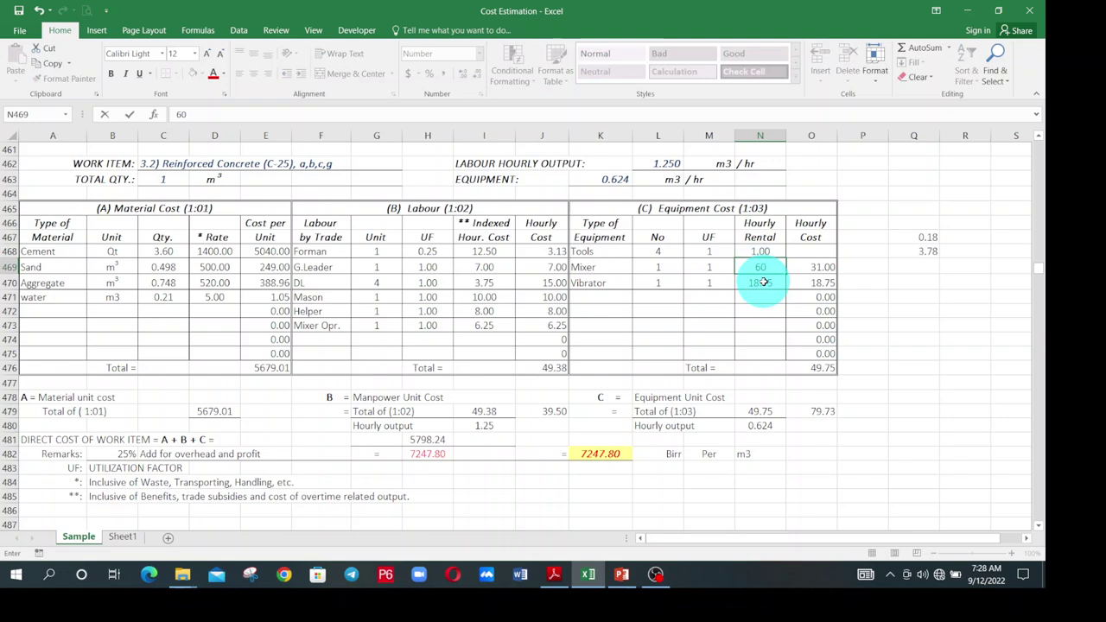
pyautogui.click(764, 283)
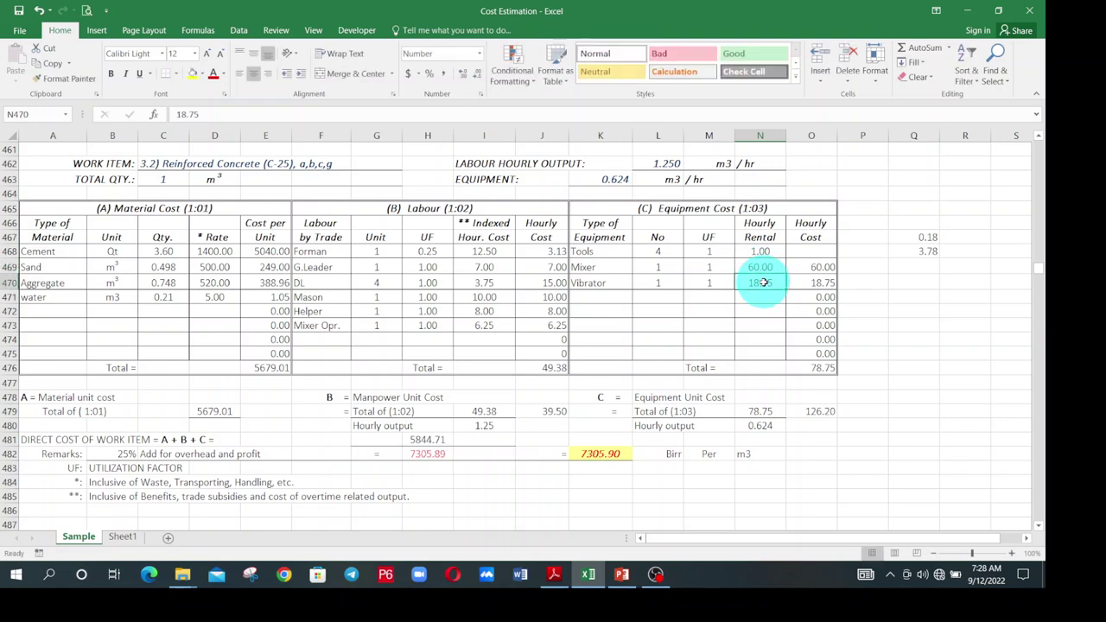
pyautogui.write('50')
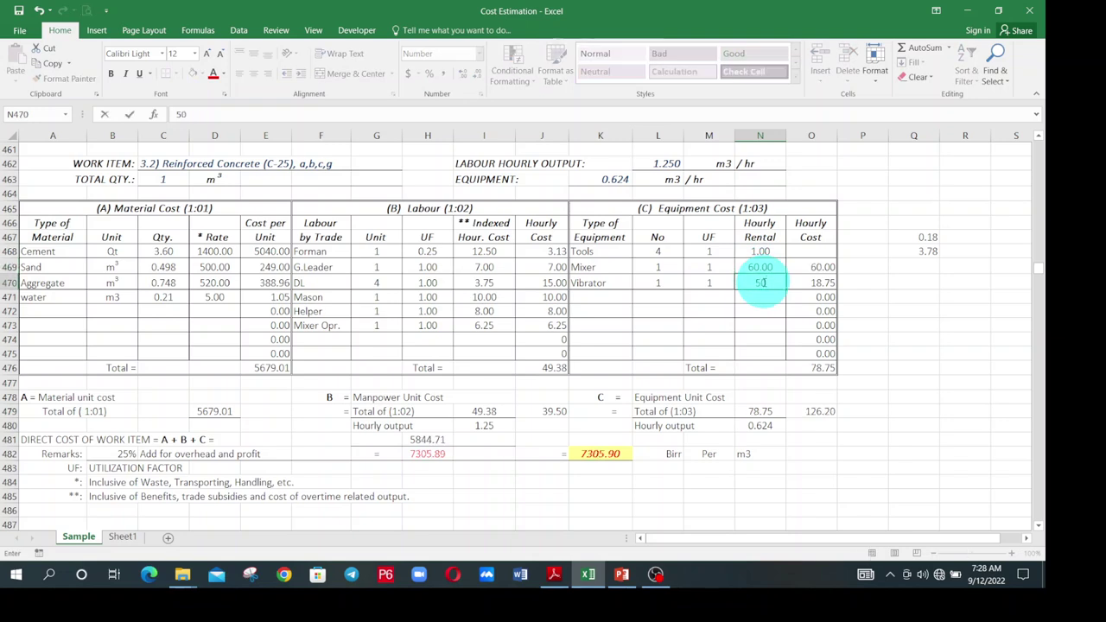
pyautogui.press('Return')
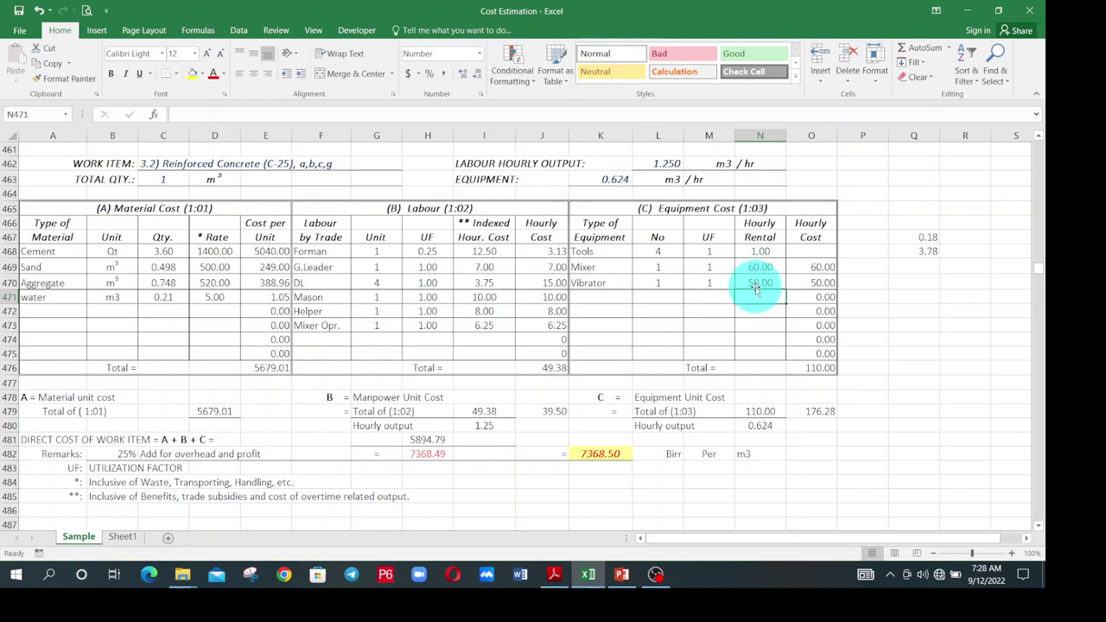
# - Inspect the Mixer's hourly cost formula and the sum formula behind the material cost total
pyautogui.doubleClick(809, 266)
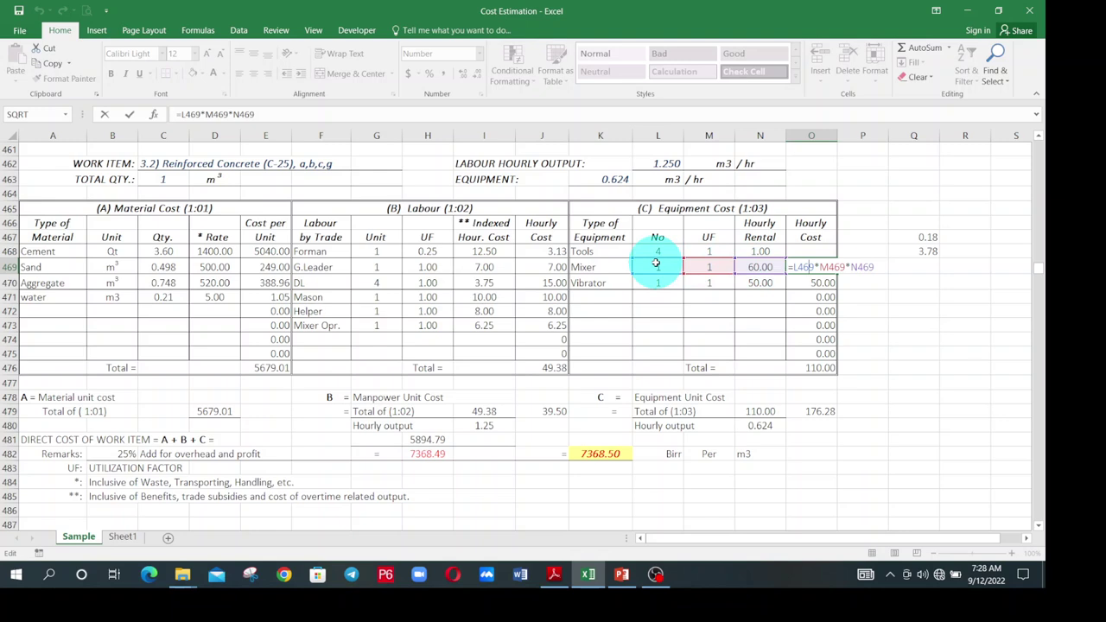
pyautogui.hotkey('ctrl', 'Return')
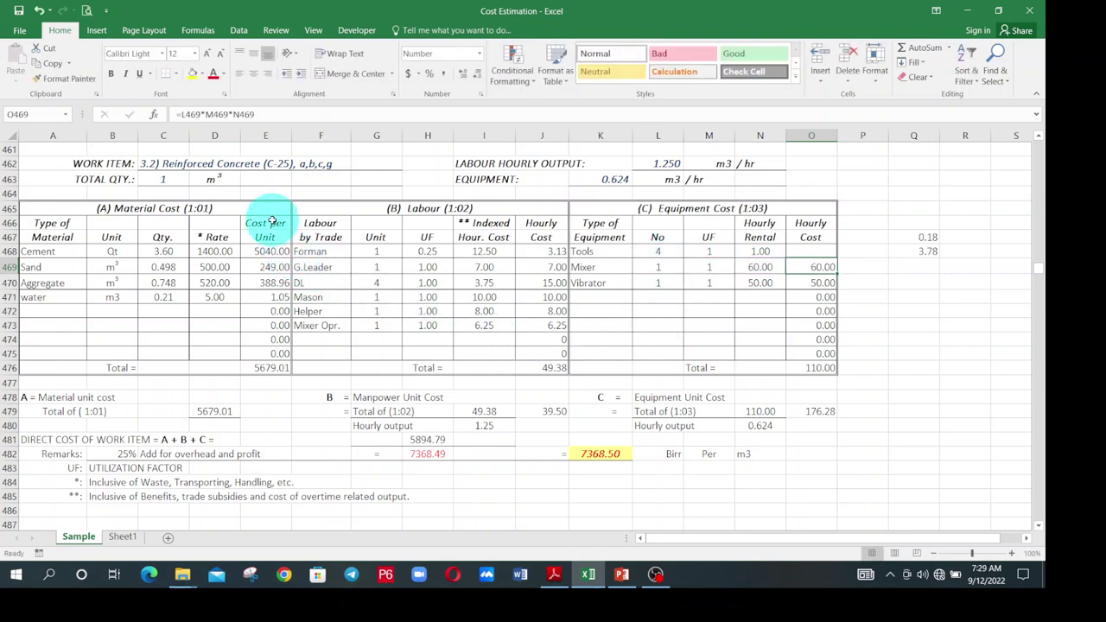
pyautogui.click(280, 367)
pyautogui.hotkey('alt', '=')
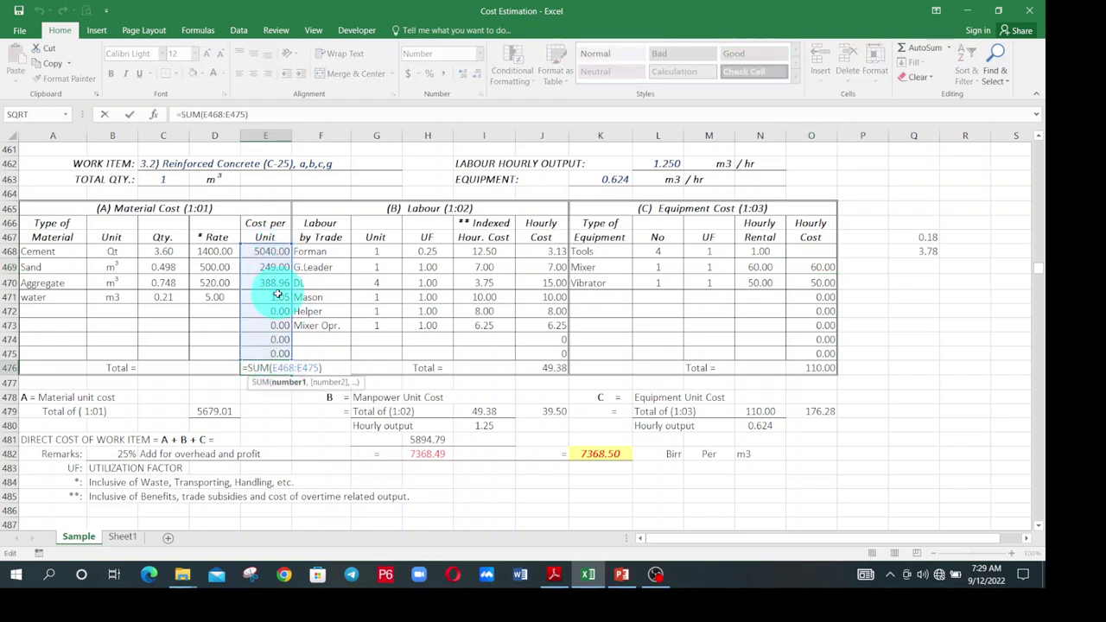
pyautogui.hotkey('ctrl', 'Return')
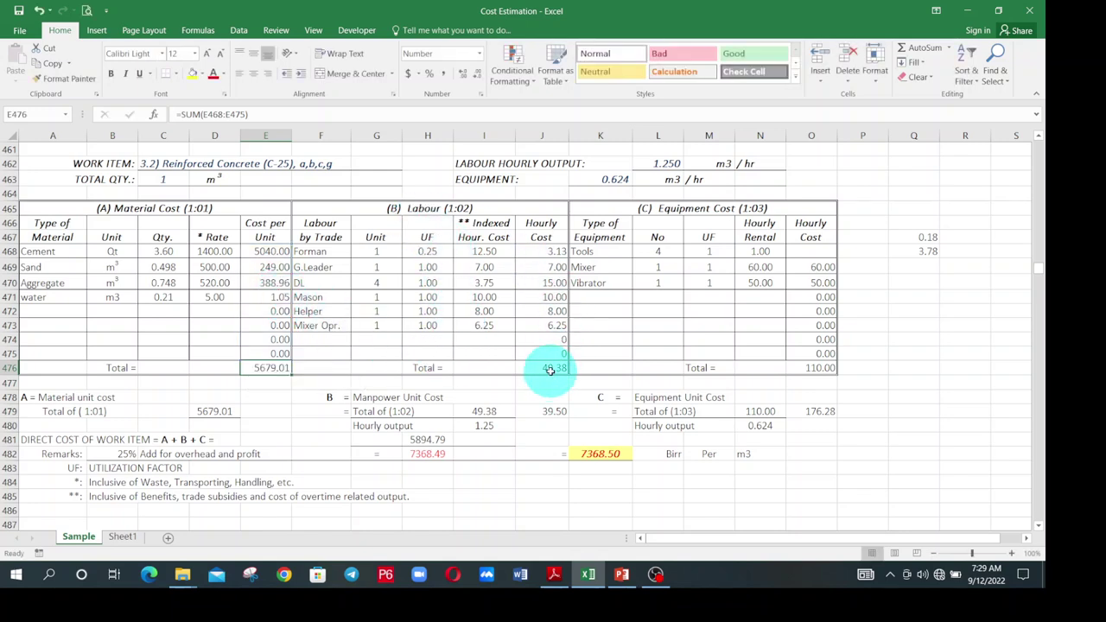
# - Inspect the sum formulas and cell ranges behind the labour and equipment hourly cost totals
pyautogui.click(548, 369)
pyautogui.hotkey('alt', '=')
pyautogui.moveTo(548, 354); pyautogui.dragTo(548, 258)
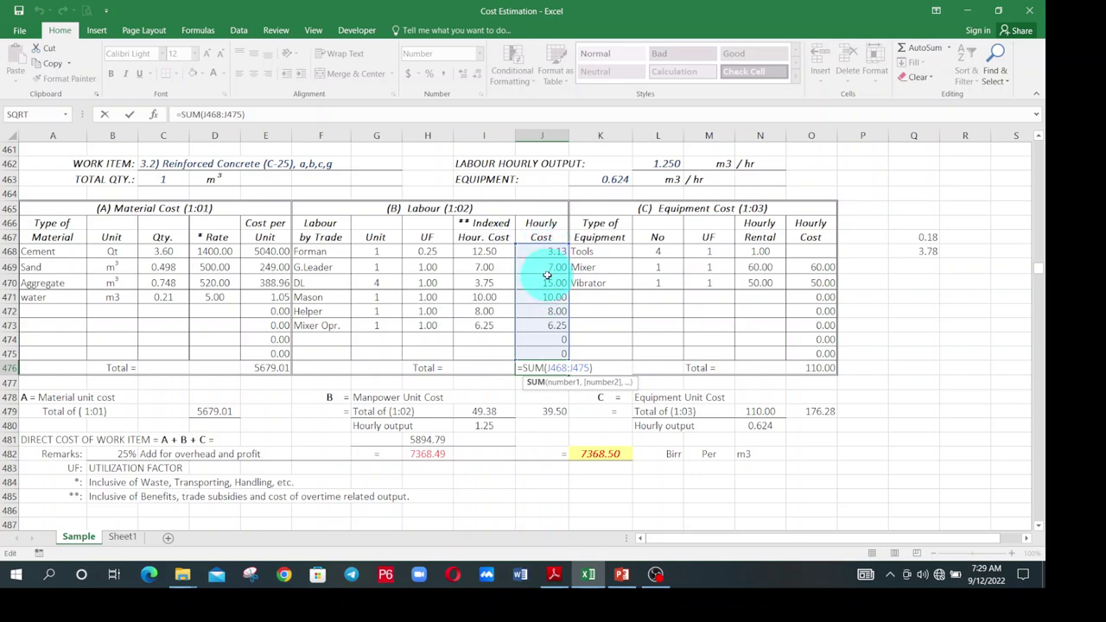
pyautogui.press('Return')
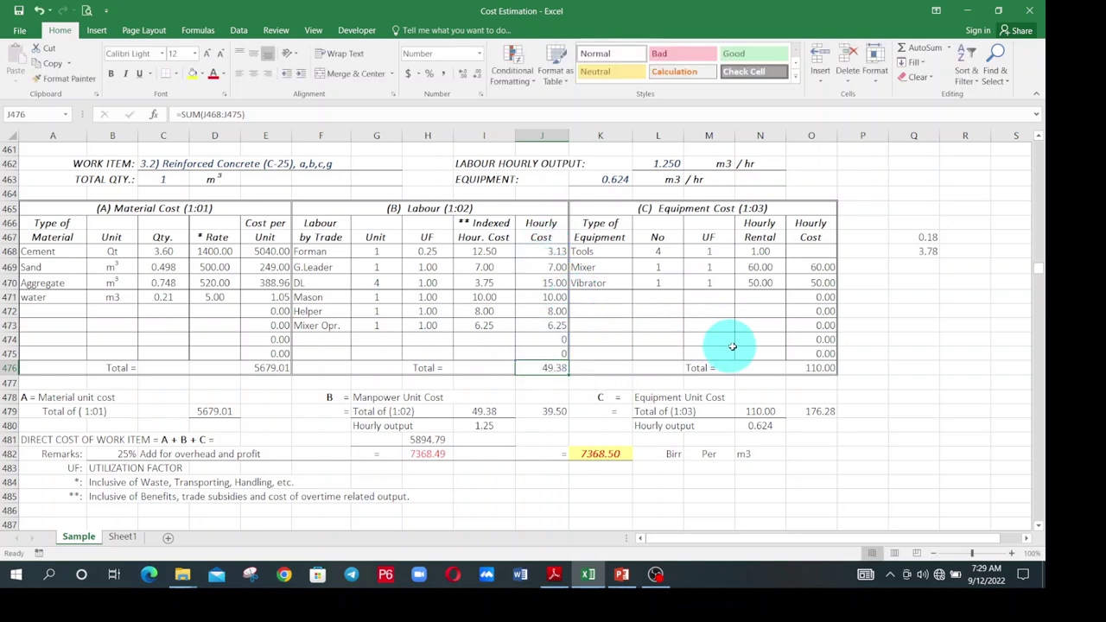
pyautogui.click(815, 368)
pyautogui.hotkey('alt', '=')
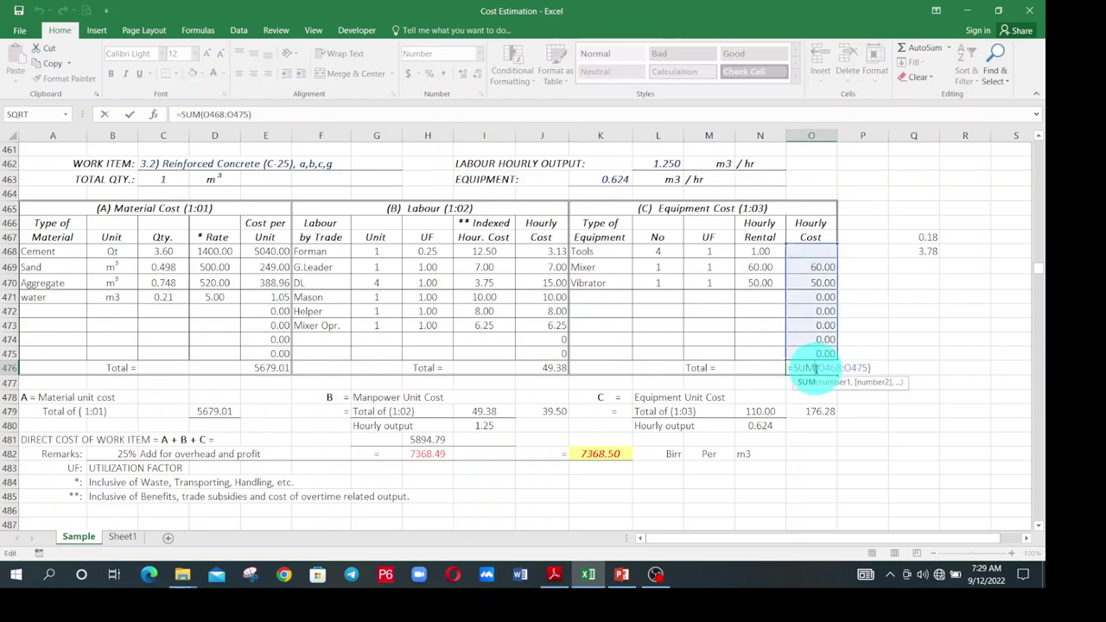
pyautogui.moveTo(821, 254); pyautogui.dragTo(843, 351)
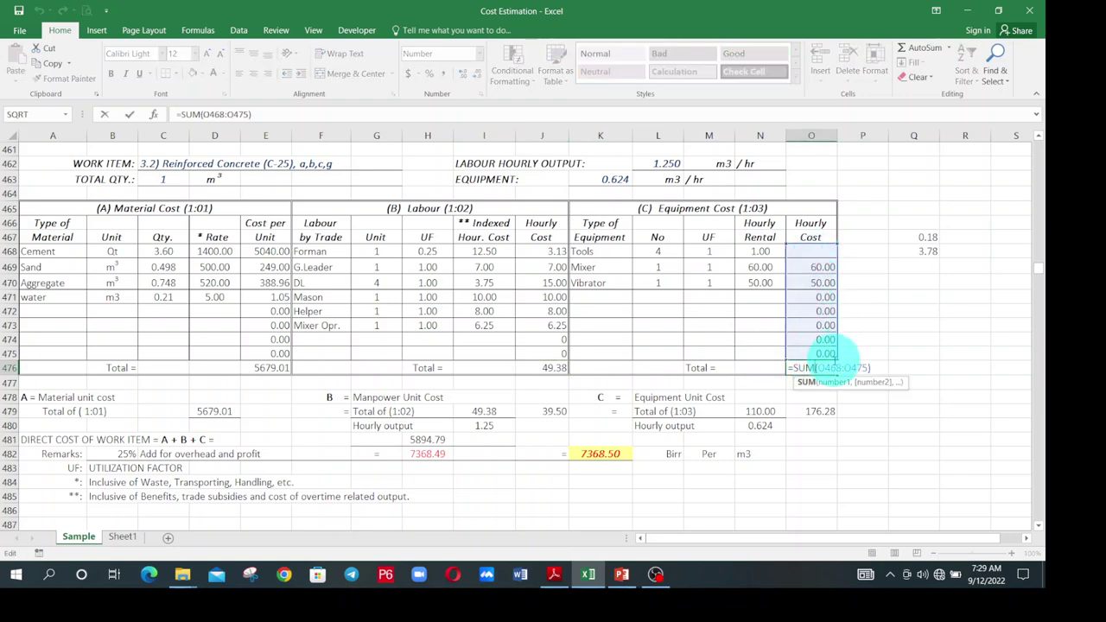
pyautogui.press('Return')
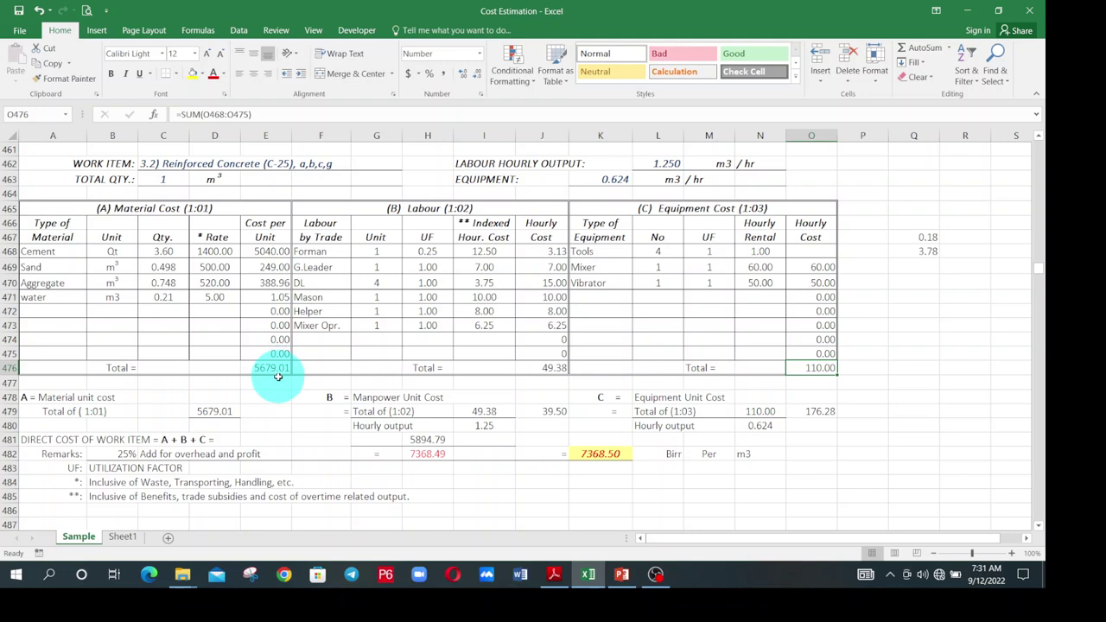
# - Inspect the material unit cost reference and the manpower unit cost's hourly output, labour total and division formulas
pyautogui.click(223, 411)
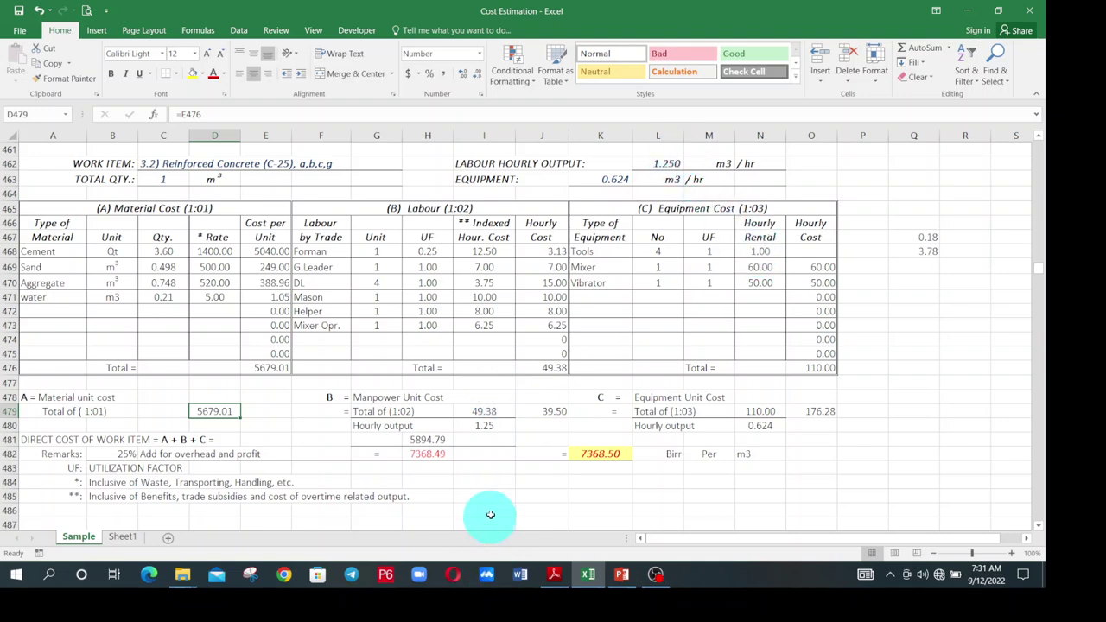
pyautogui.click(488, 429)
pyautogui.write('=L462')
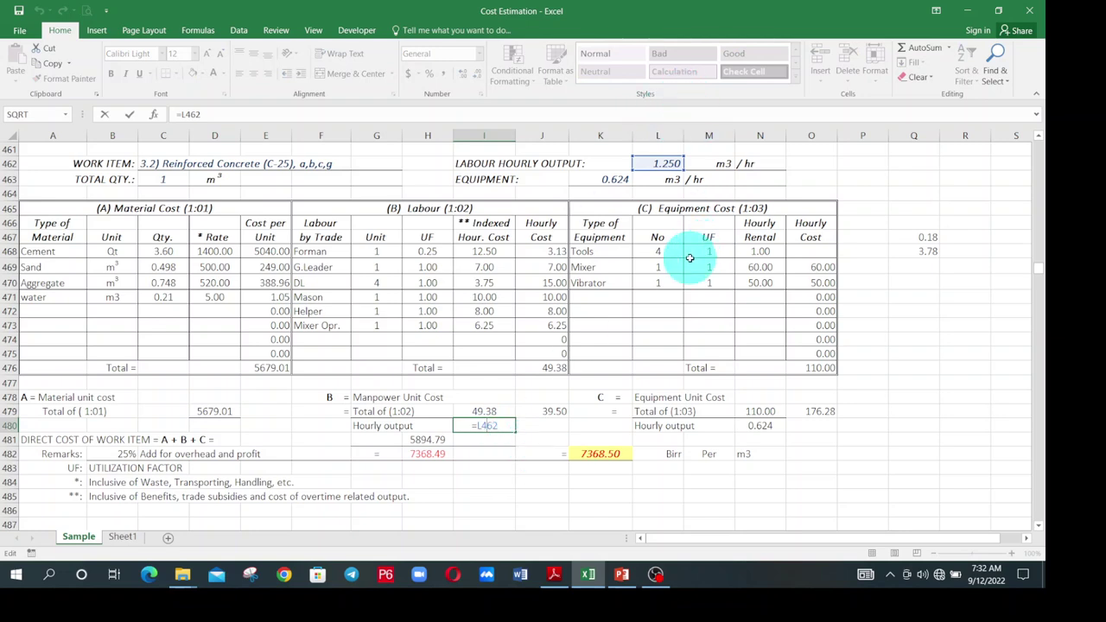
pyautogui.hotkey('ctrl', 'Return')
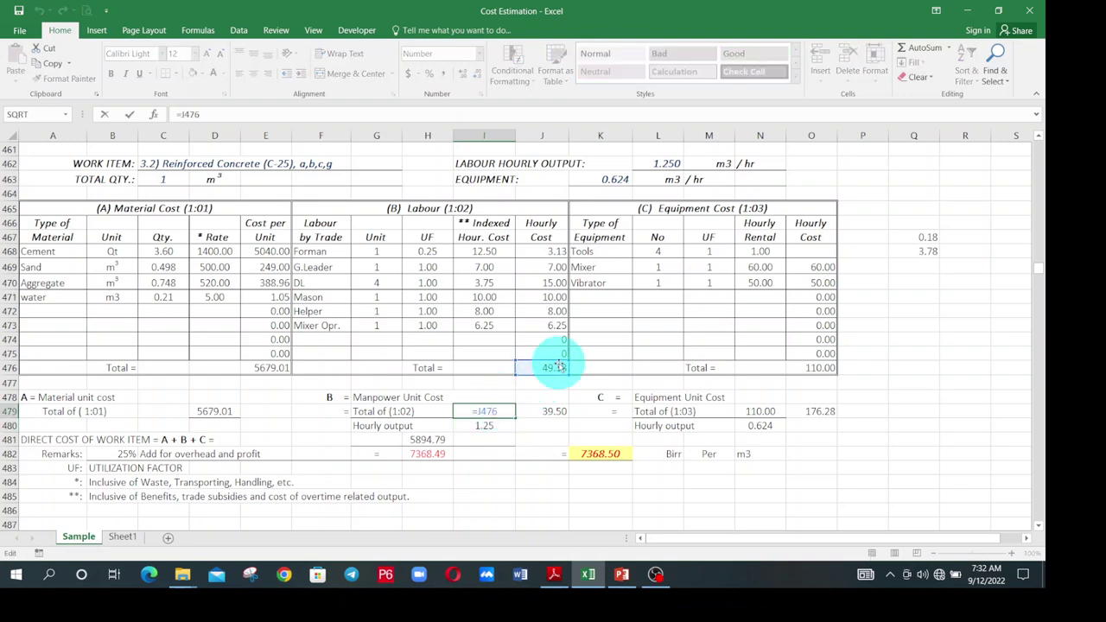
pyautogui.press('Return')
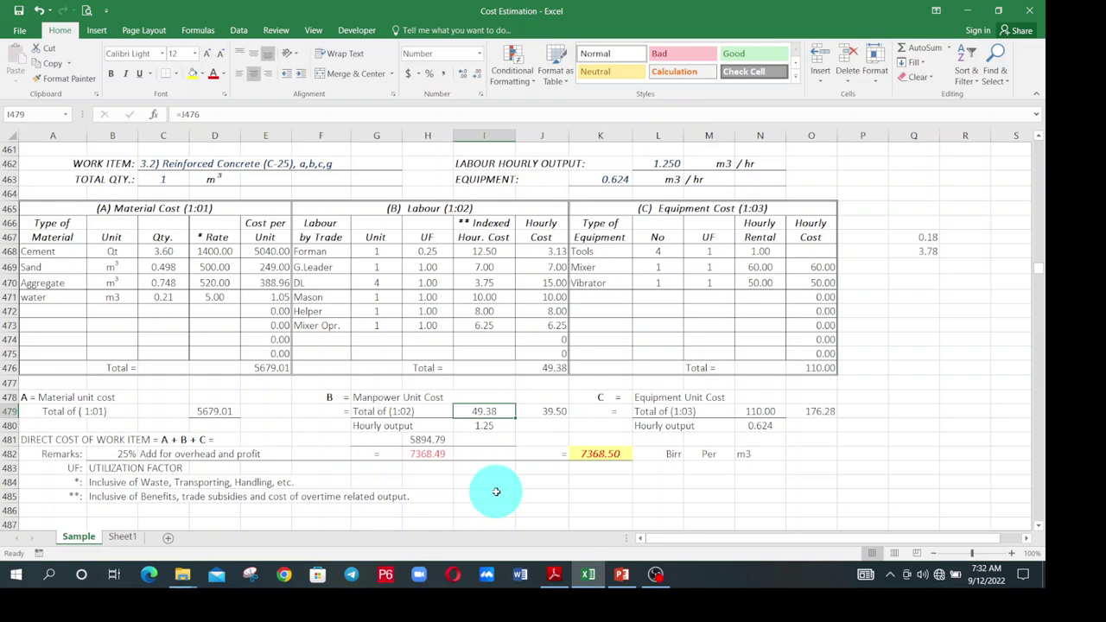
pyautogui.click(553, 414)
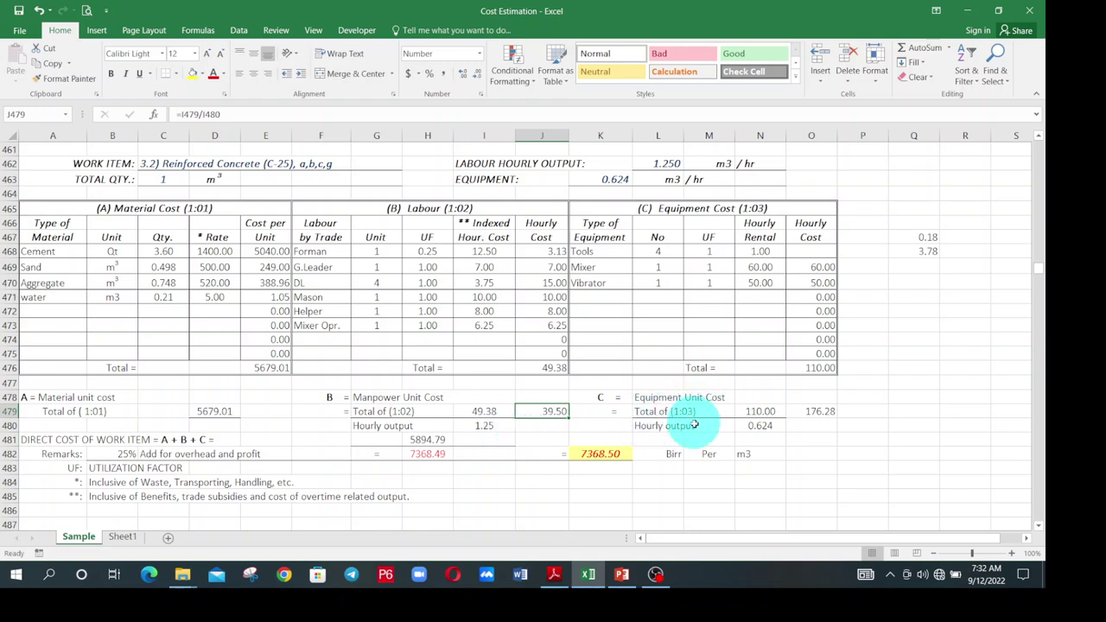
# - Inspect the equipment unit cost formulas, from the equipment total and hourly output references to their division in O479
pyautogui.click(815, 369)
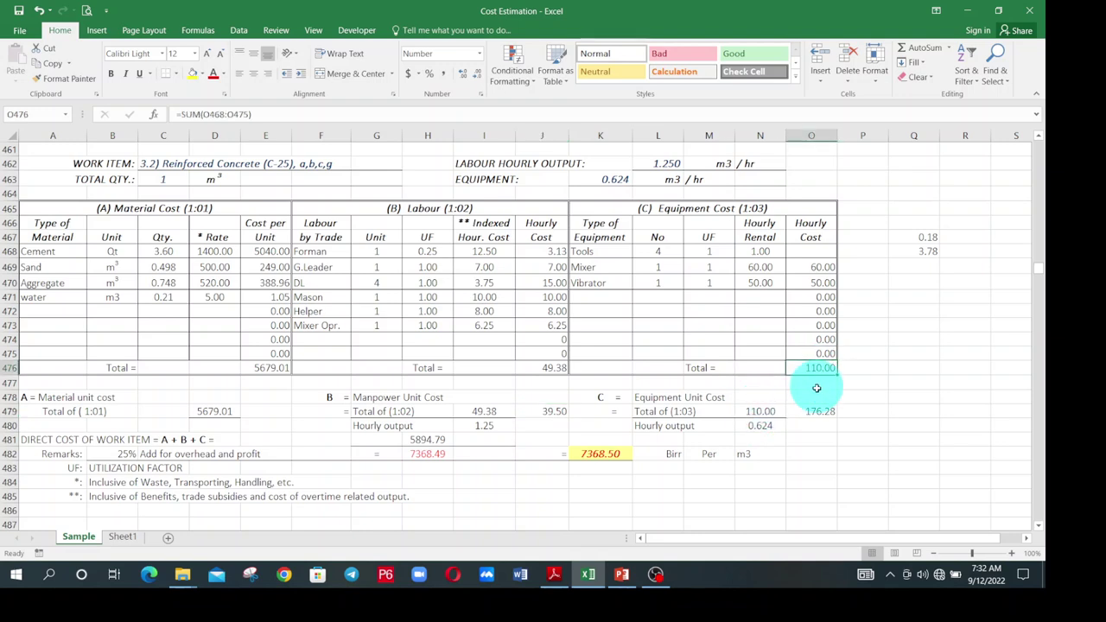
pyautogui.click(766, 414)
pyautogui.write('=O476')
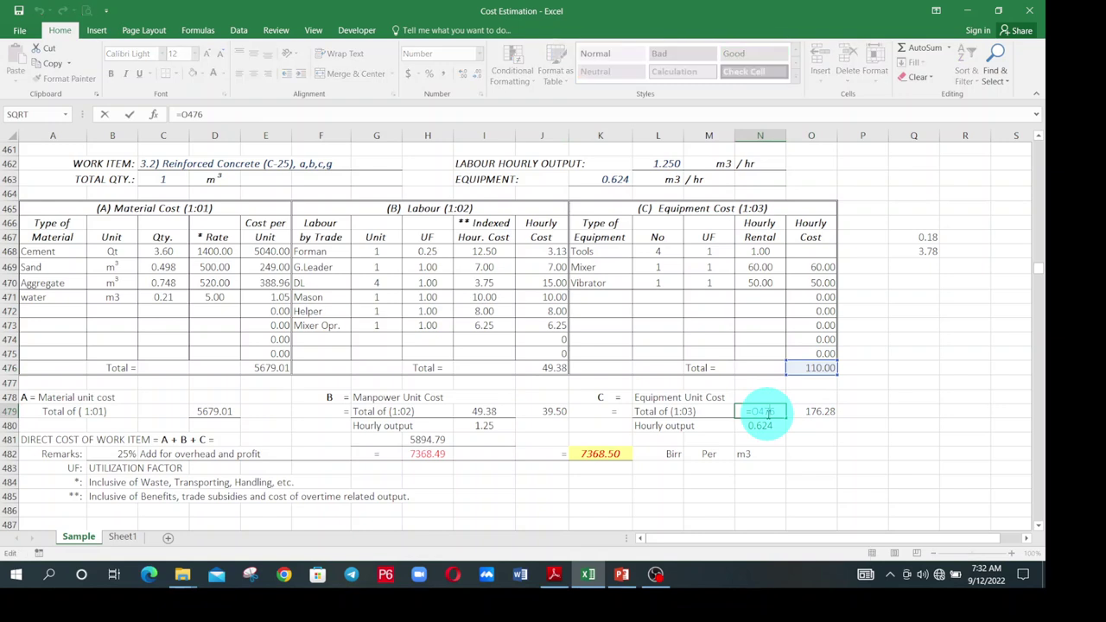
pyautogui.hotkey('ctrl', 'Return')
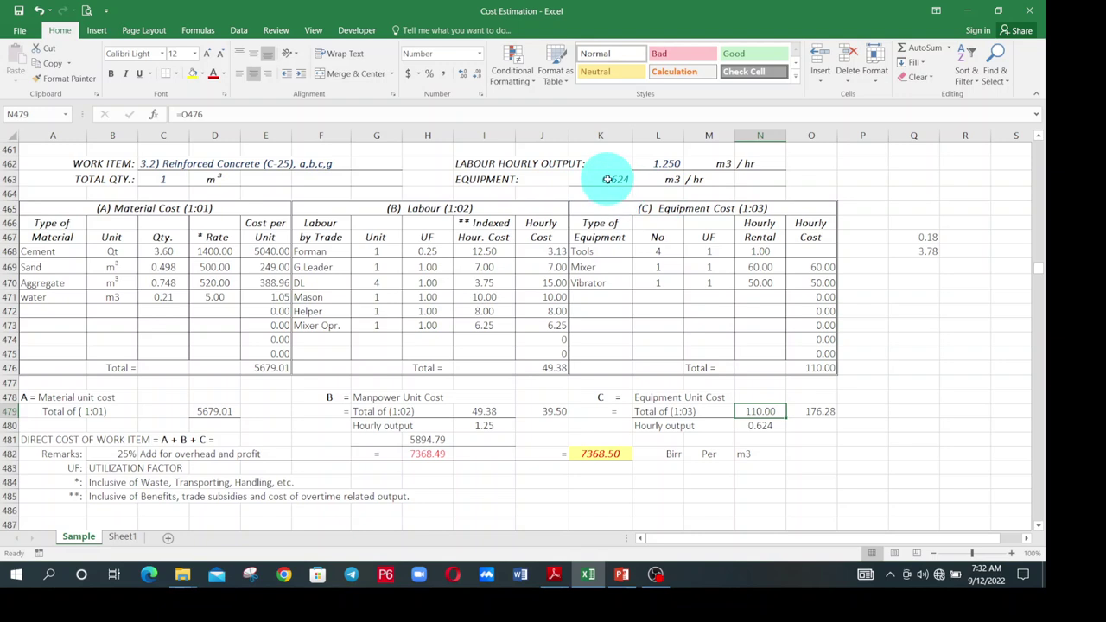
pyautogui.doubleClick(770, 427)
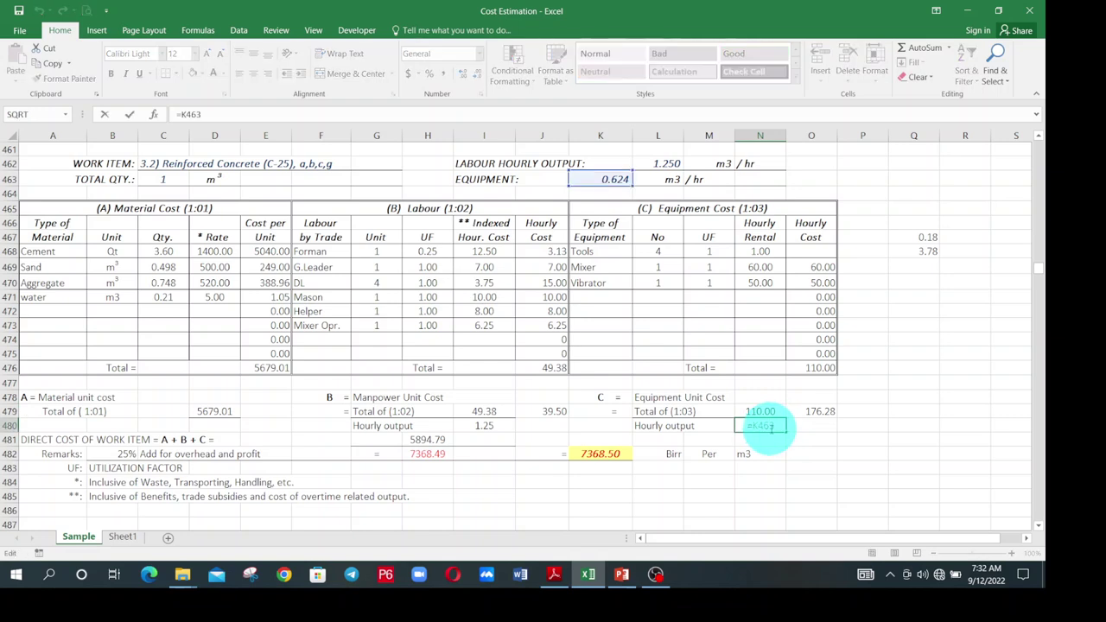
pyautogui.hotkey('ctrl', 'Return')
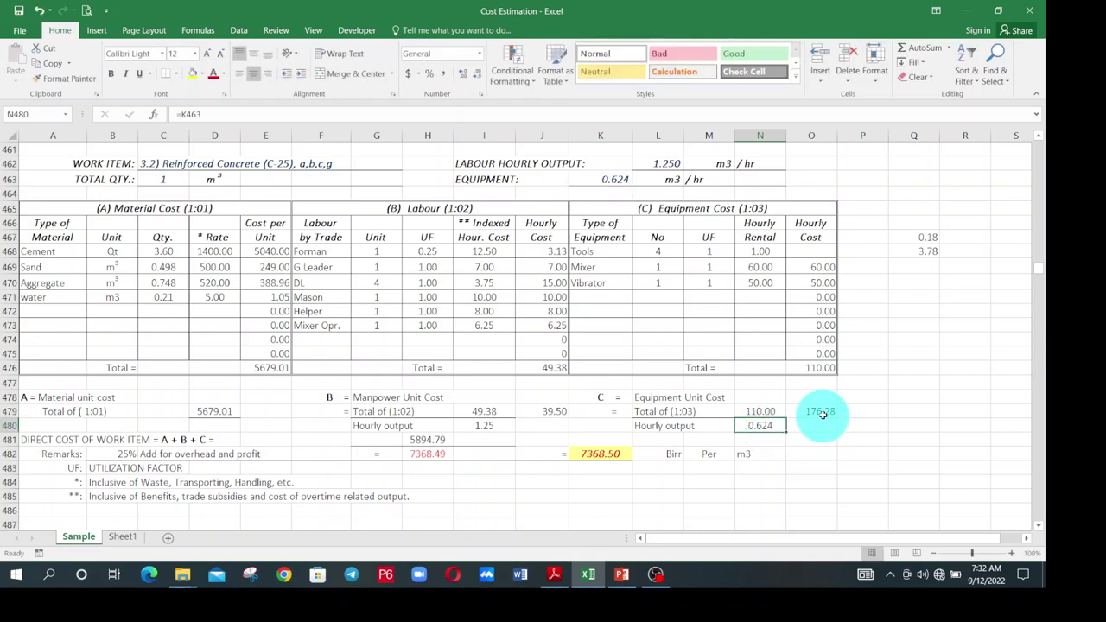
pyautogui.click(821, 413)
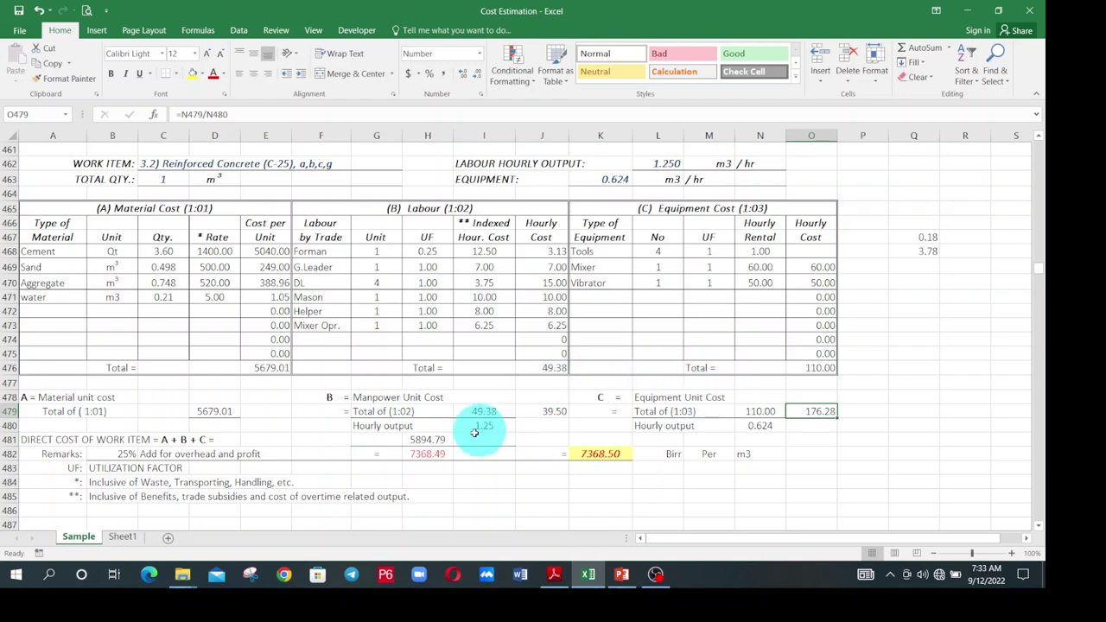
# - Inspect the direct cost sum formula in H481 and the overhead and profit formula in H482
pyautogui.doubleClick(418, 441)
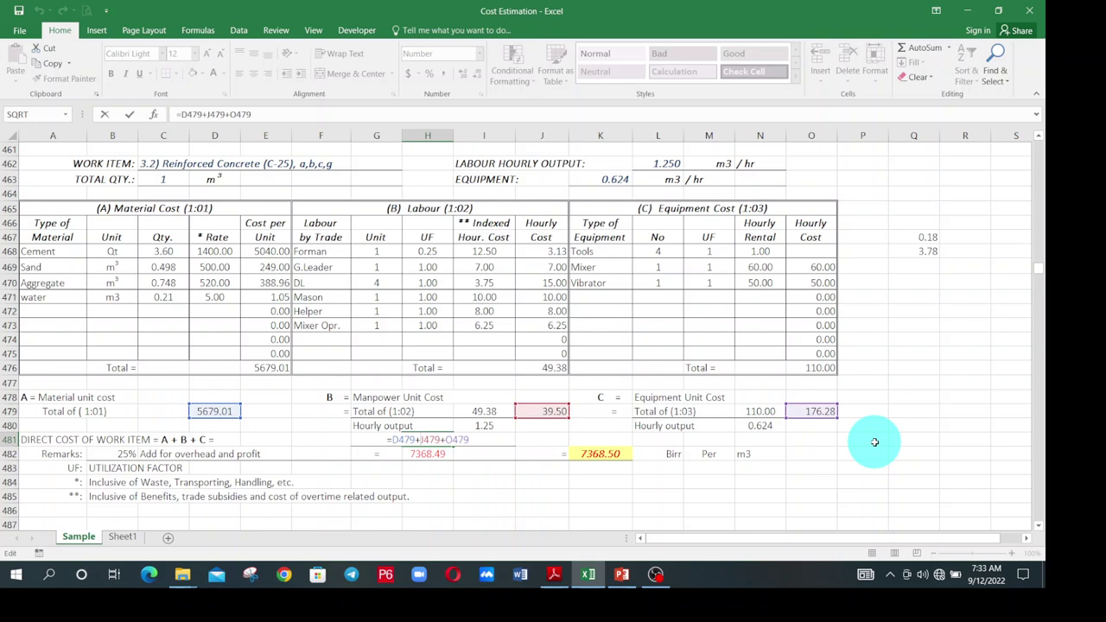
pyautogui.hotkey('ctrl', 'Return')
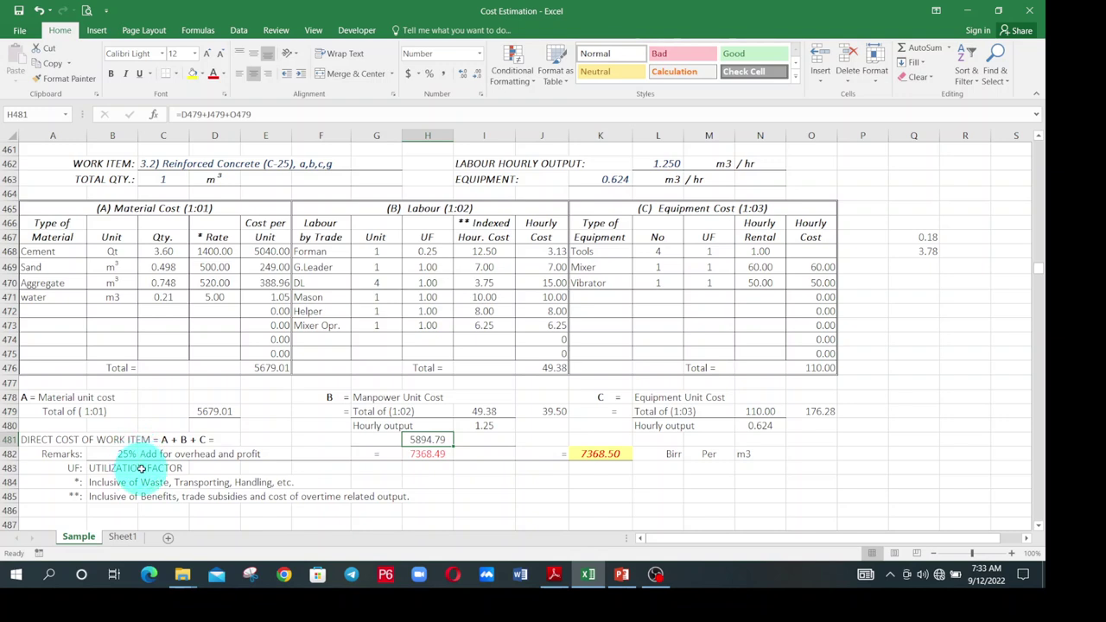
pyautogui.doubleClick(420, 454)
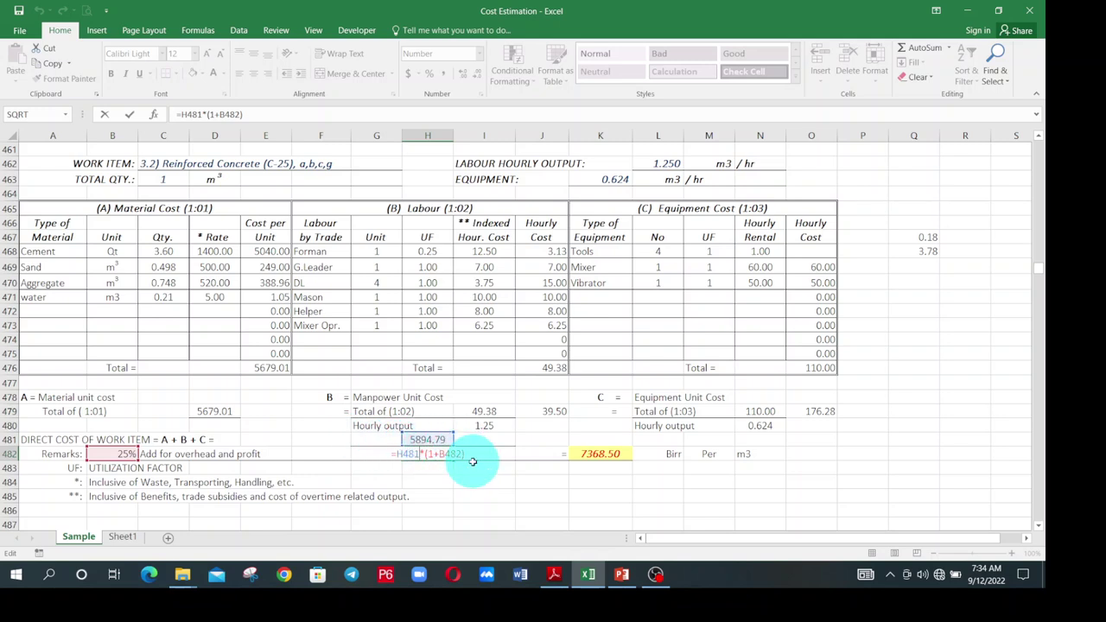
pyautogui.hotkey('ctrl', 'Return')
# - Calculate 25% of the direct cost in P481 with the formula =0.25*H481
pyautogui.click(858, 438)
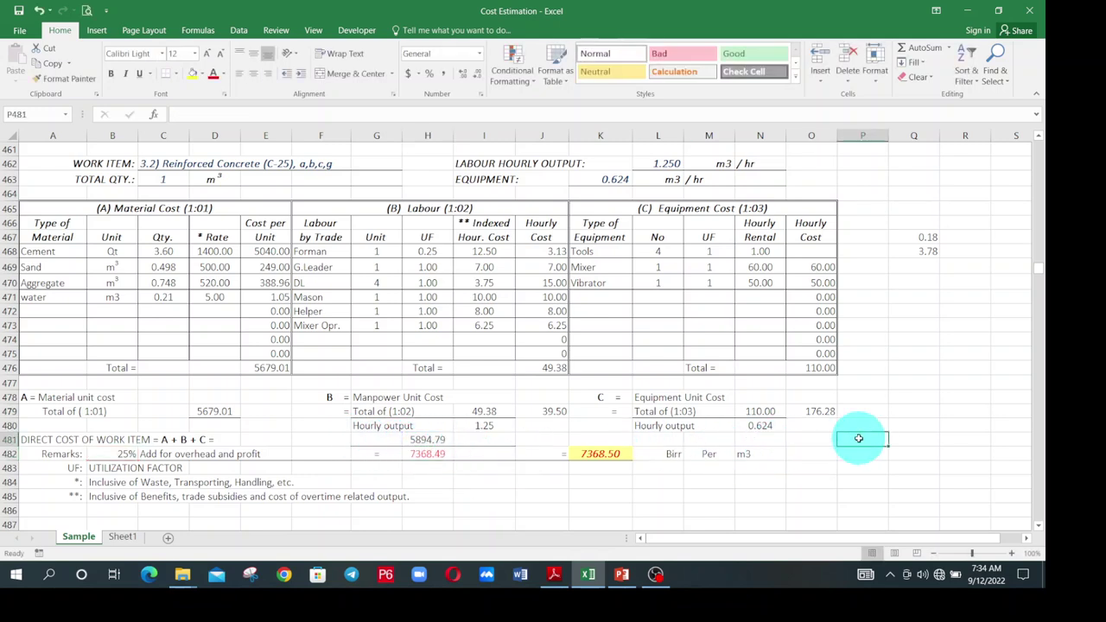
pyautogui.write('=0.')
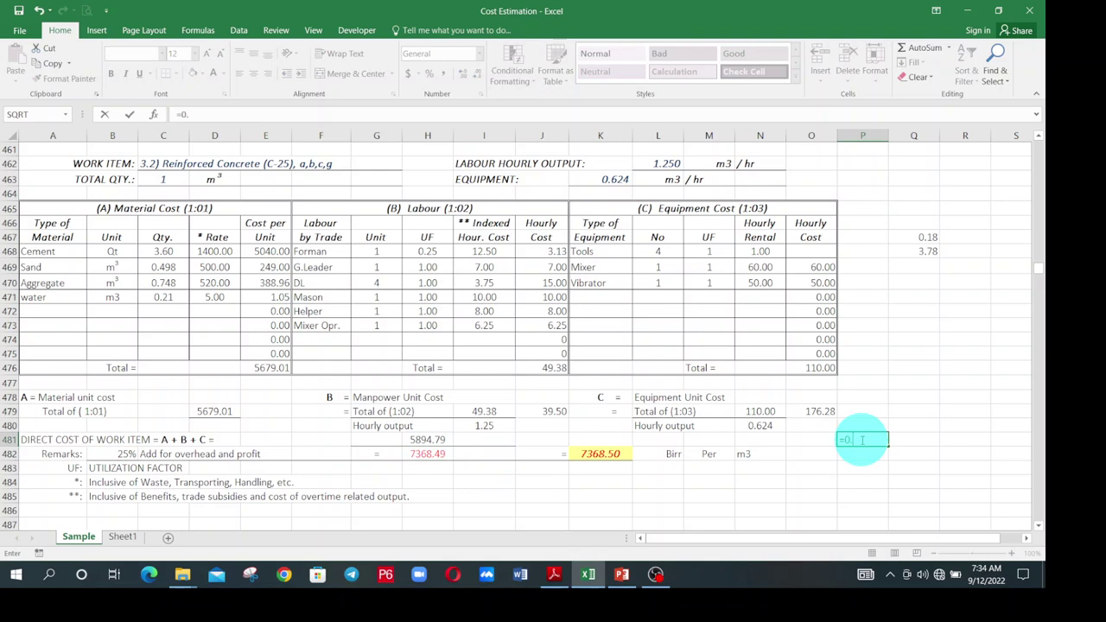
pyautogui.write('25*')
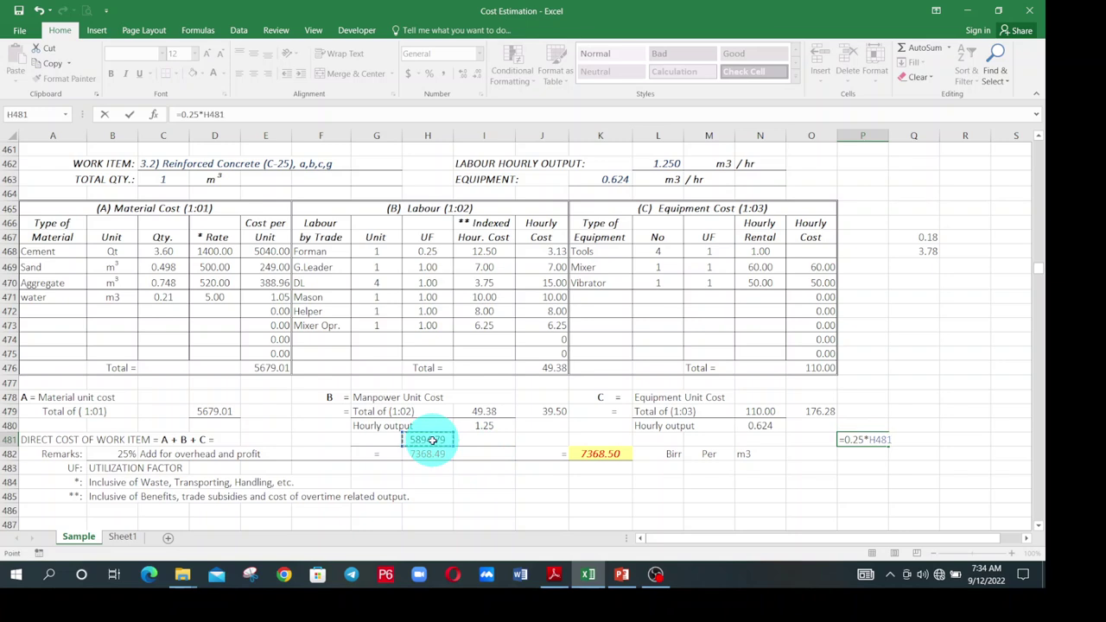
pyautogui.press('Return')
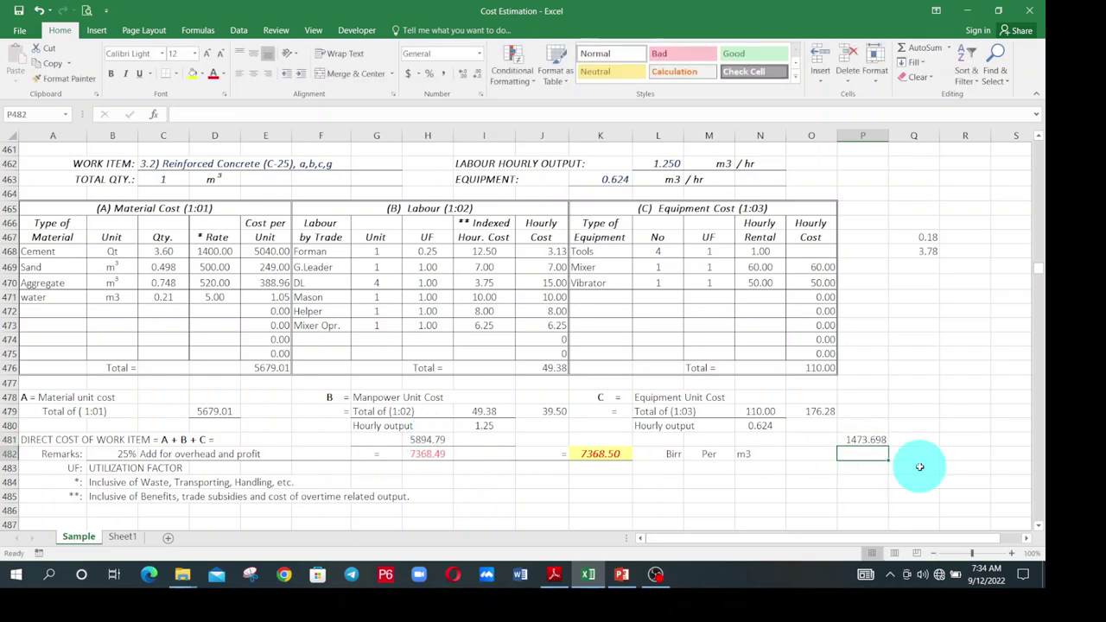
pyautogui.click(875, 440)
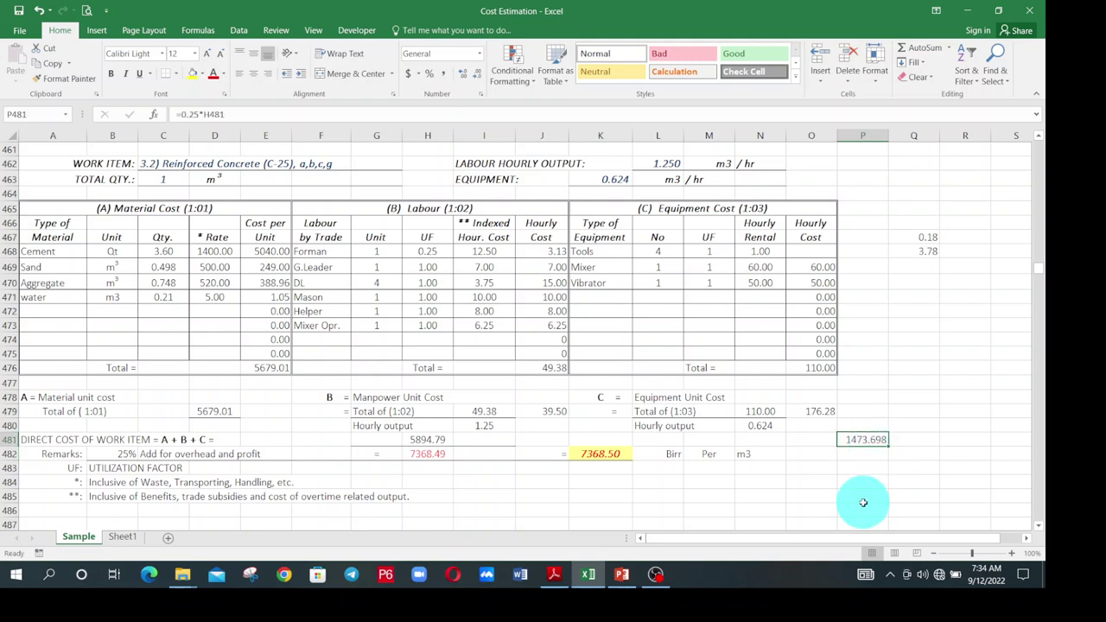
# - Add the 25% overhead and profit amount to the direct cost in P482 with =P481+H481
pyautogui.click(857, 459)
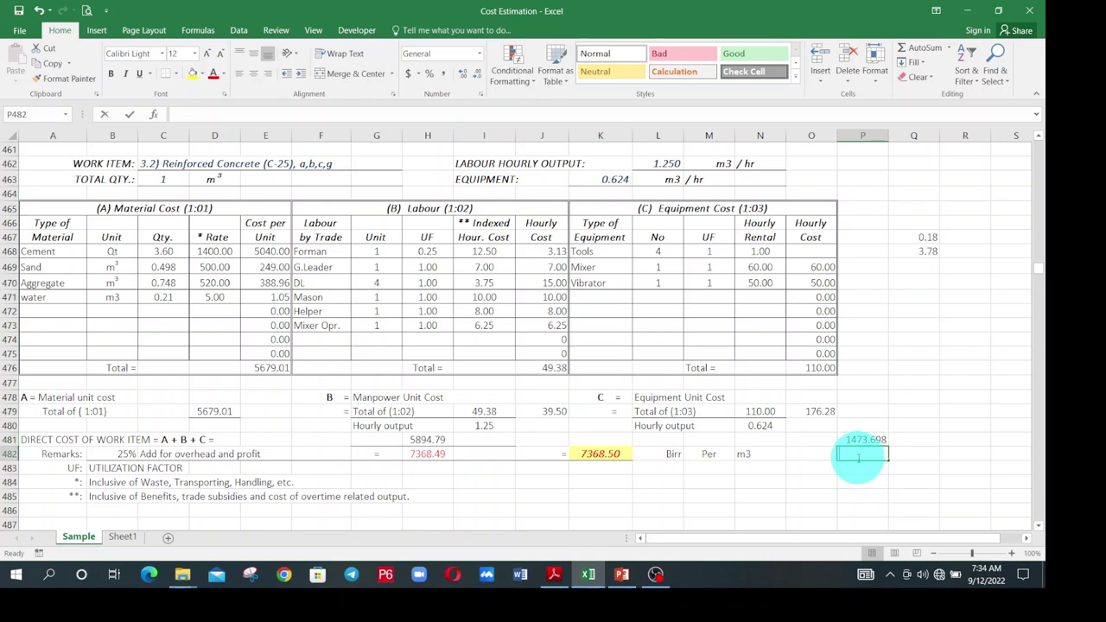
pyautogui.write('=')
pyautogui.click(867, 439)
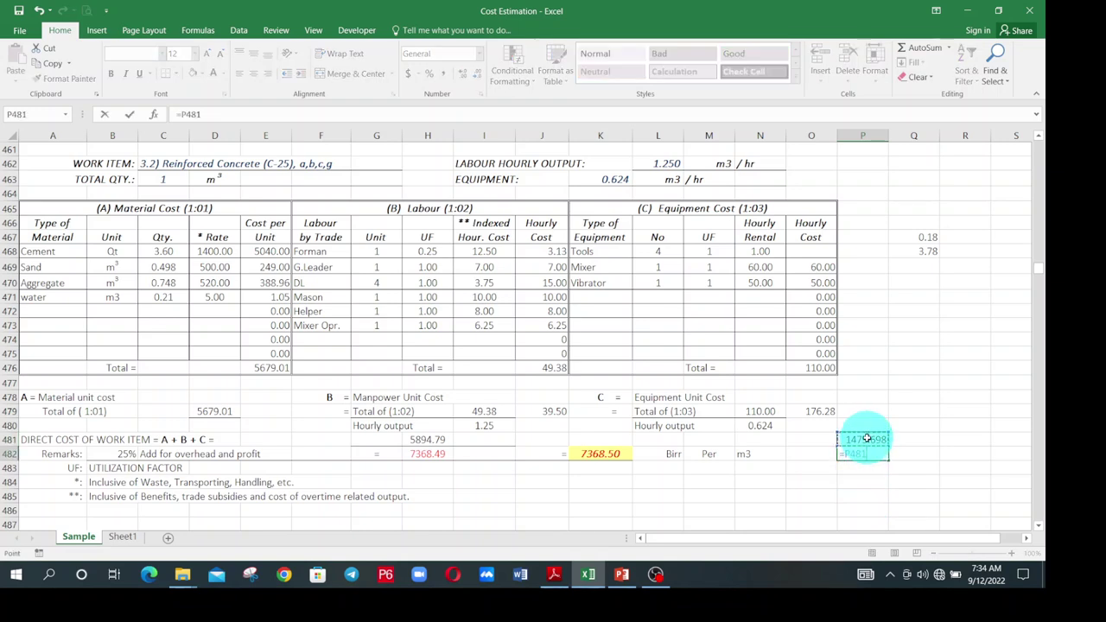
pyautogui.write('+')
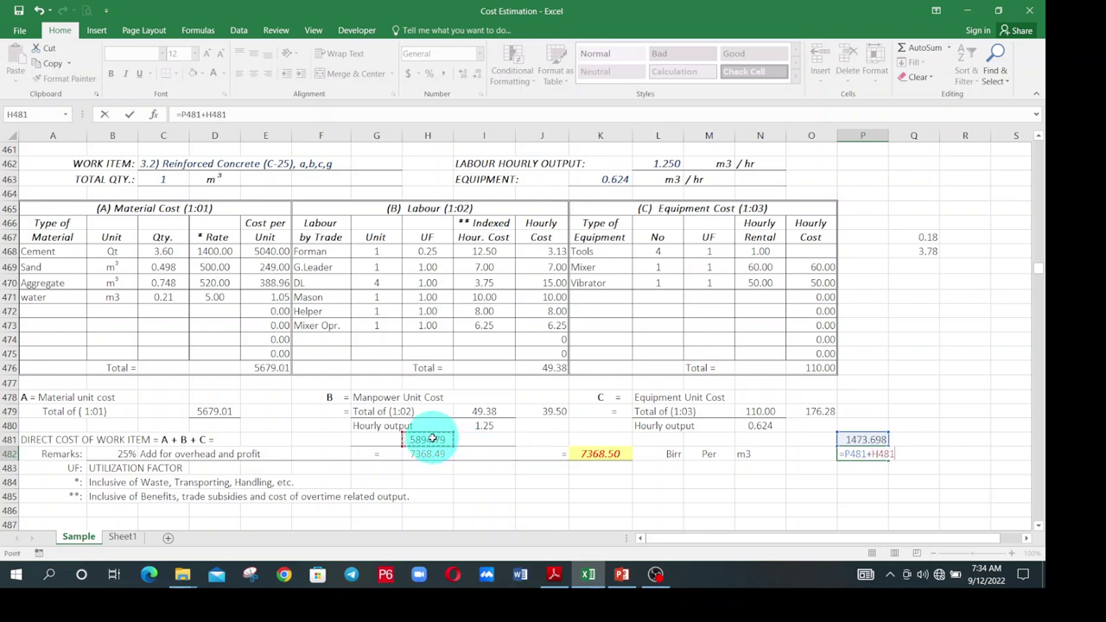
pyautogui.press('Return')
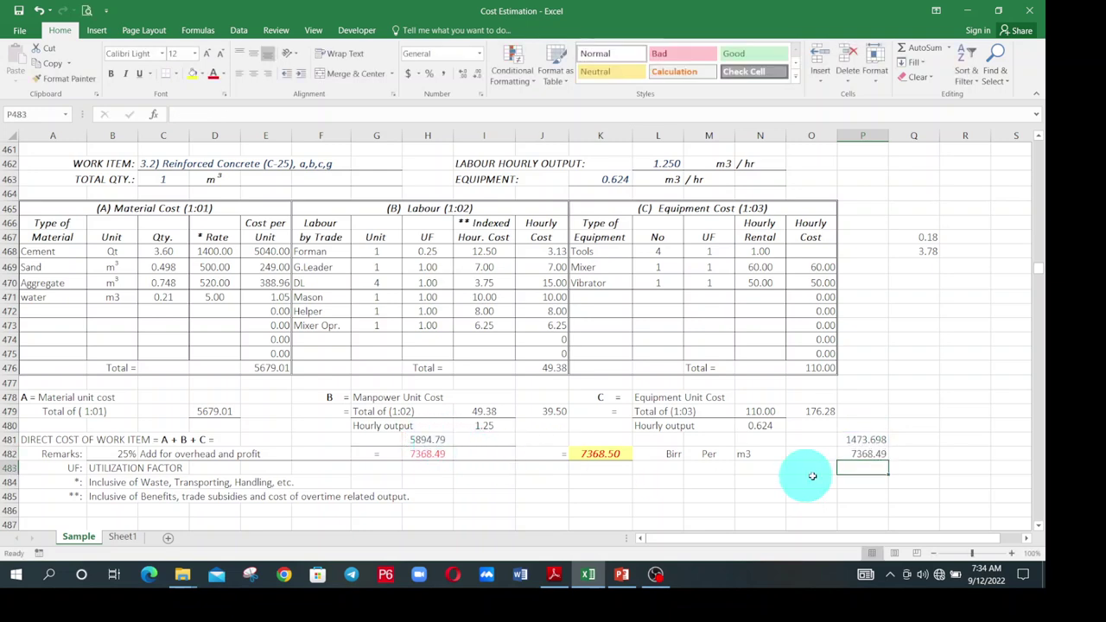
pyautogui.click(862, 454)
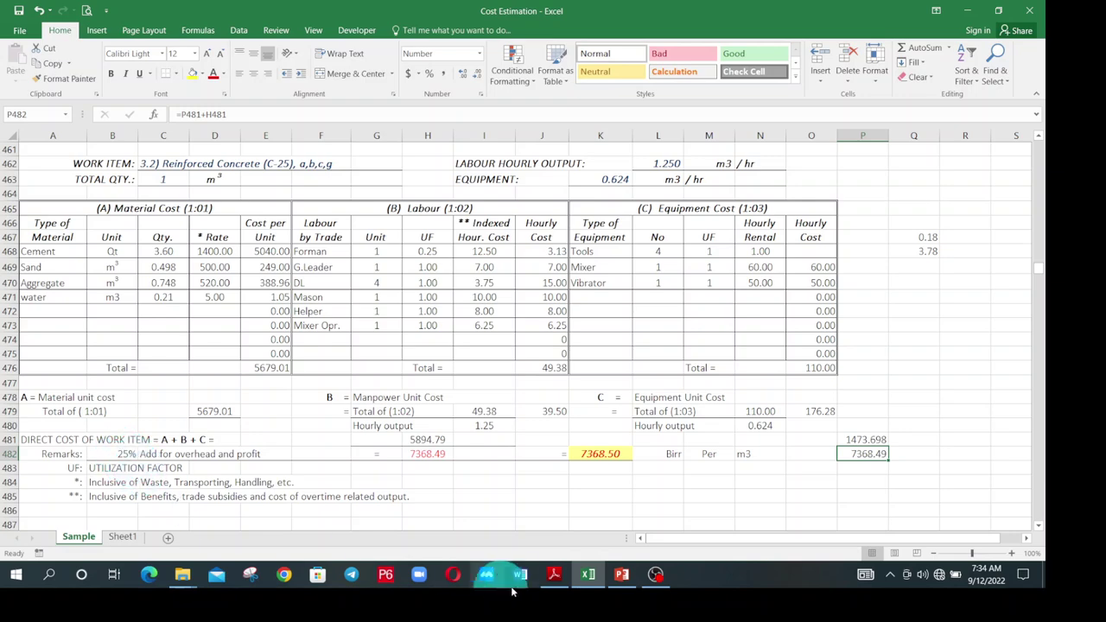
# - Switch to the direct cost PDF in Adobe Reader and read the overhead percentages in section 1 (O) on page 6
pyautogui.click(555, 575)
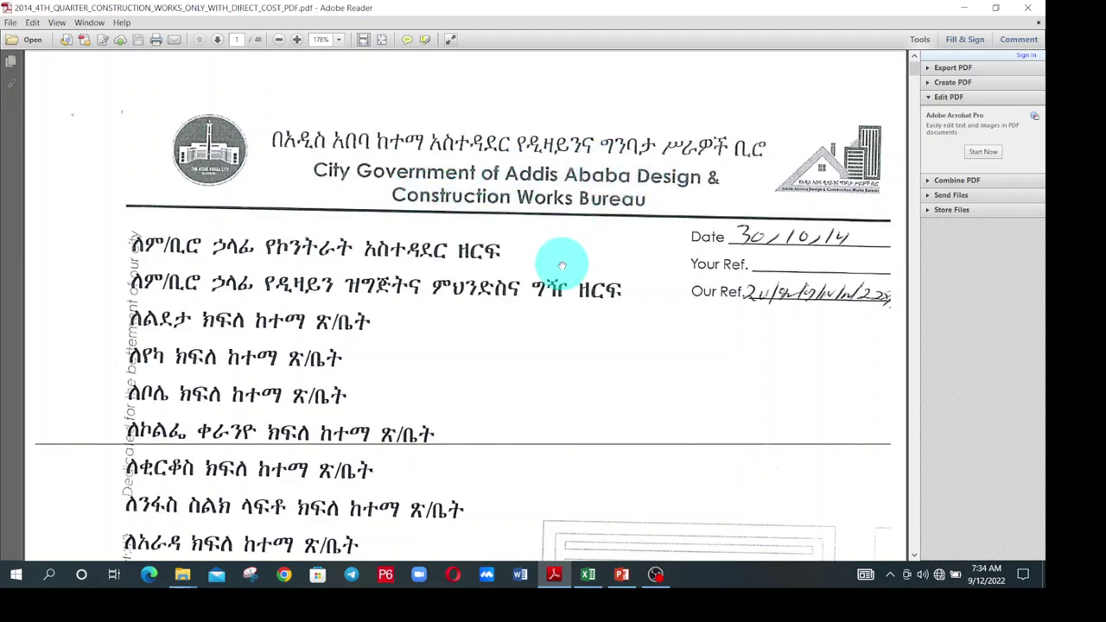
pyautogui.scroll(-5, 563, 264)
pyautogui.scroll(-15, 565, 271)
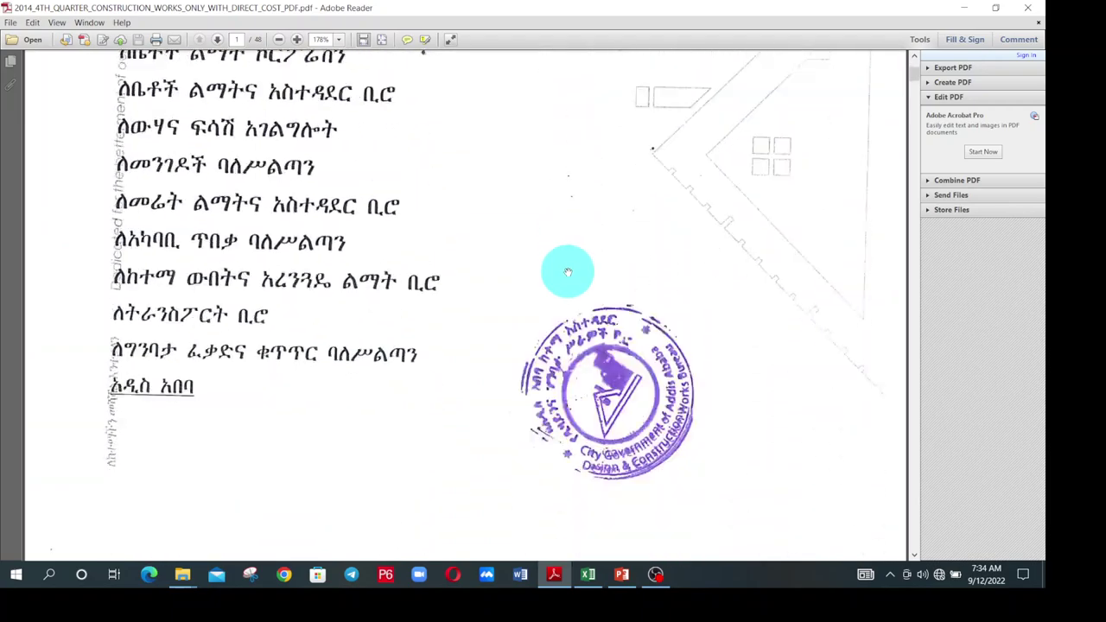
pyautogui.scroll(-15, 553, 260)
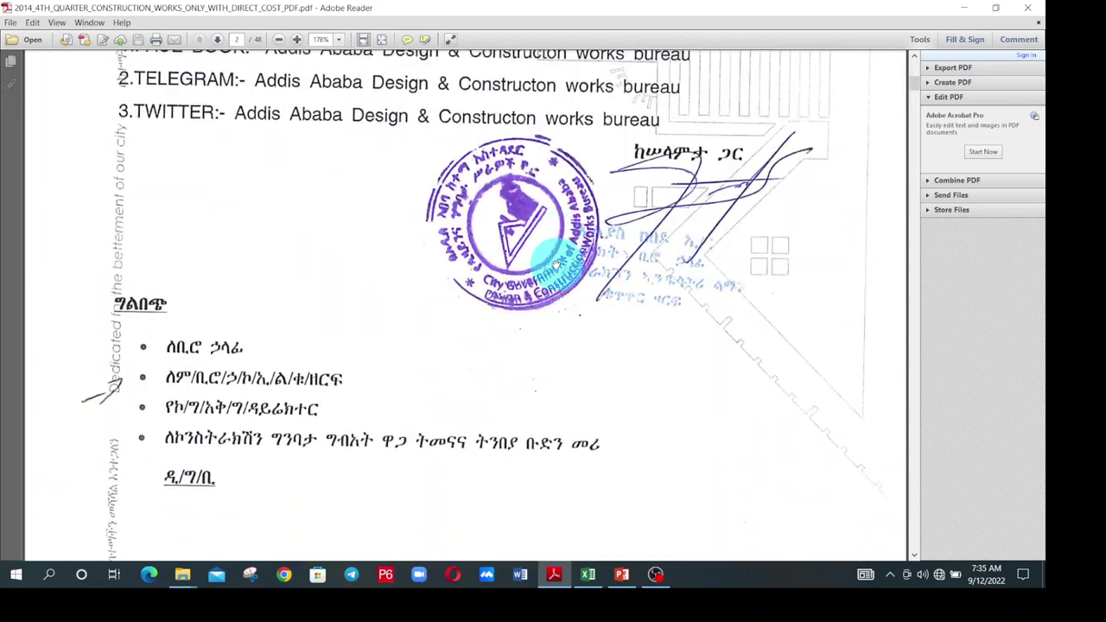
pyautogui.scroll(-15, 546, 255)
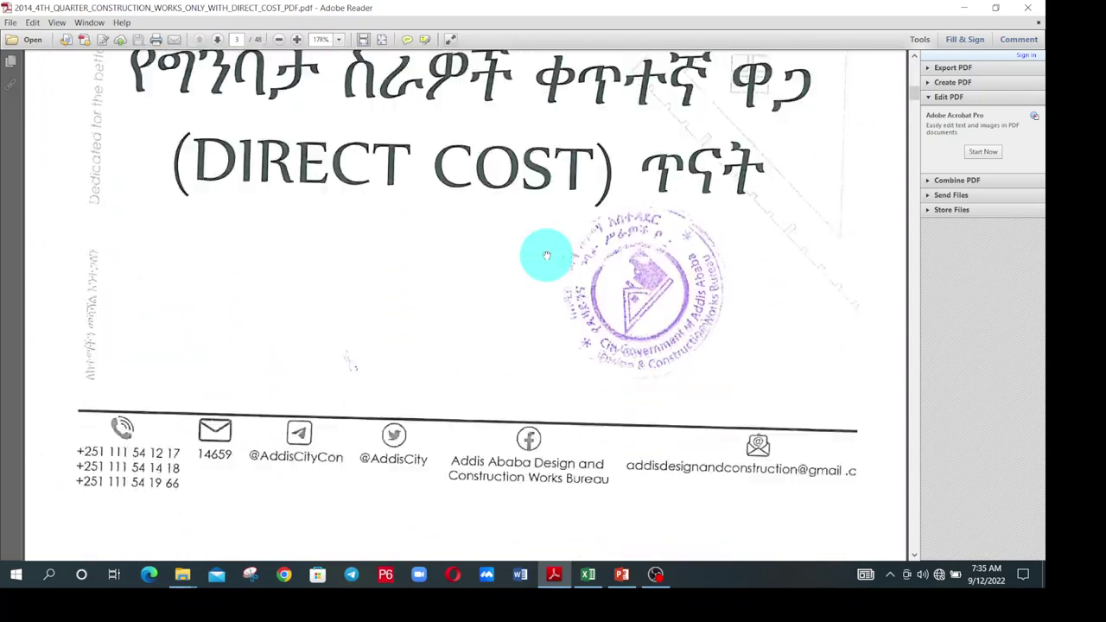
pyautogui.scroll(-15, 544, 246)
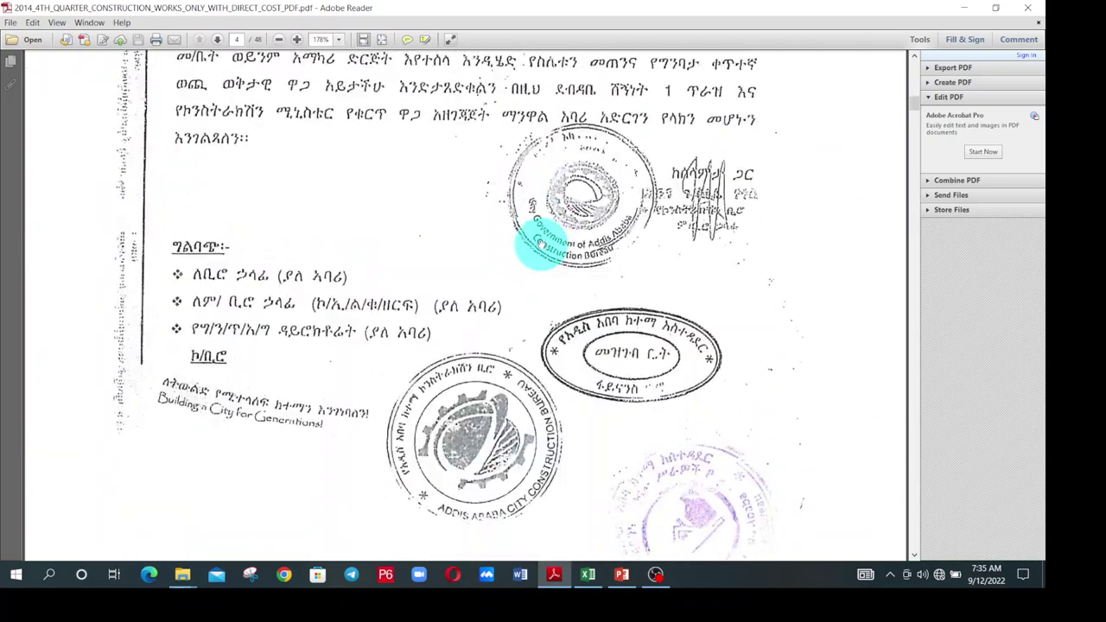
pyautogui.scroll(-15, 529, 240)
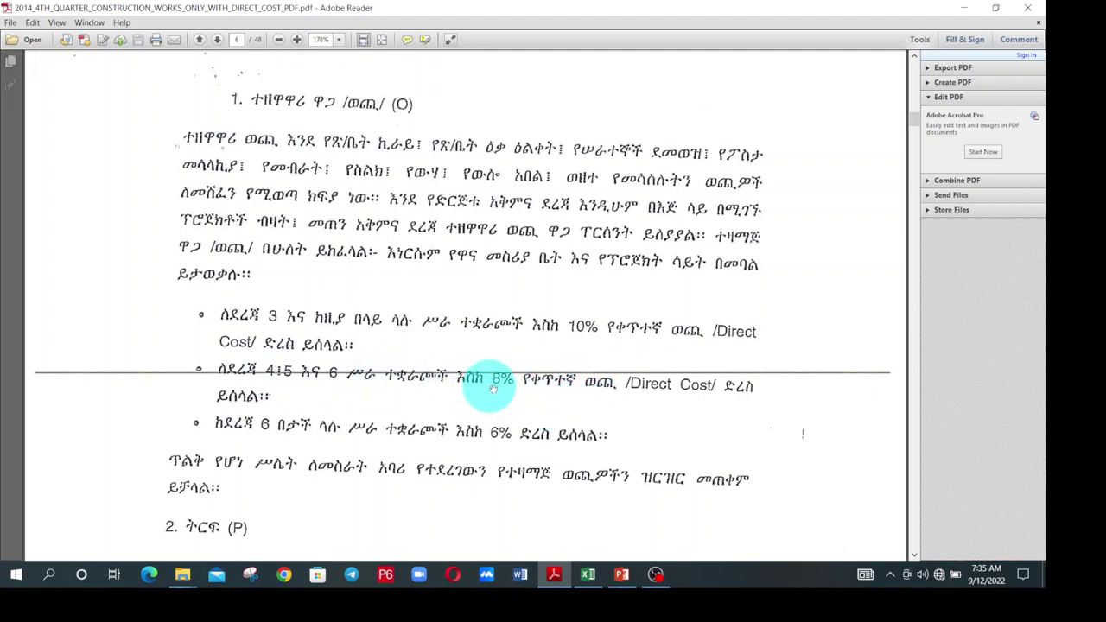
# - Back in Excel, enter =8+10 in Q481 to sum the overhead and profit percentages, consulting the PDF's profit section (P) for the second rate
pyautogui.click(587, 575)
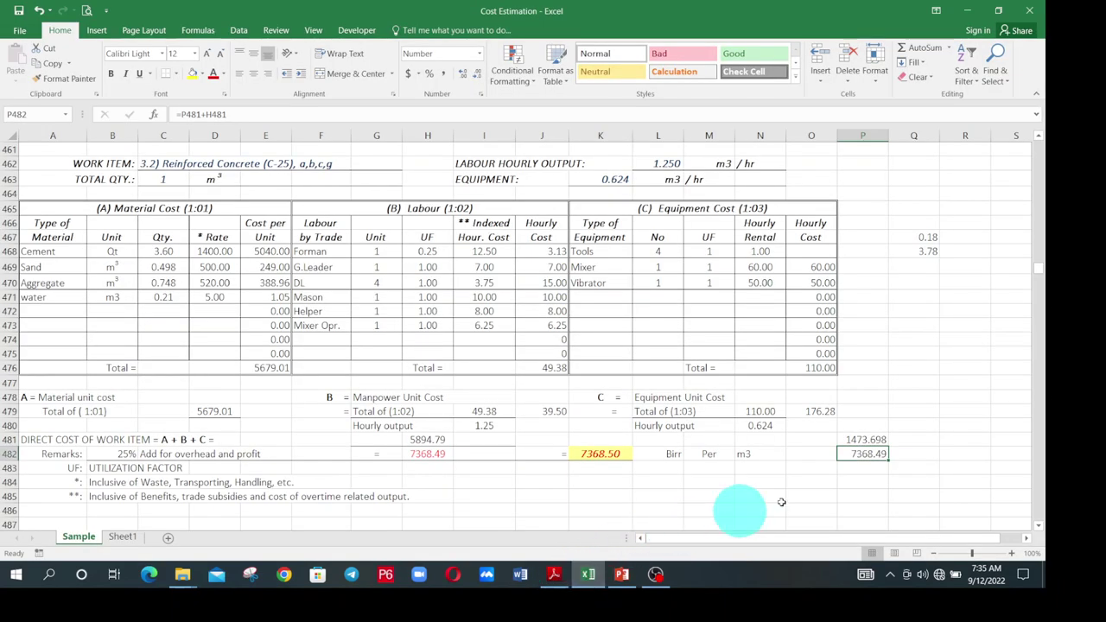
pyautogui.click(929, 438)
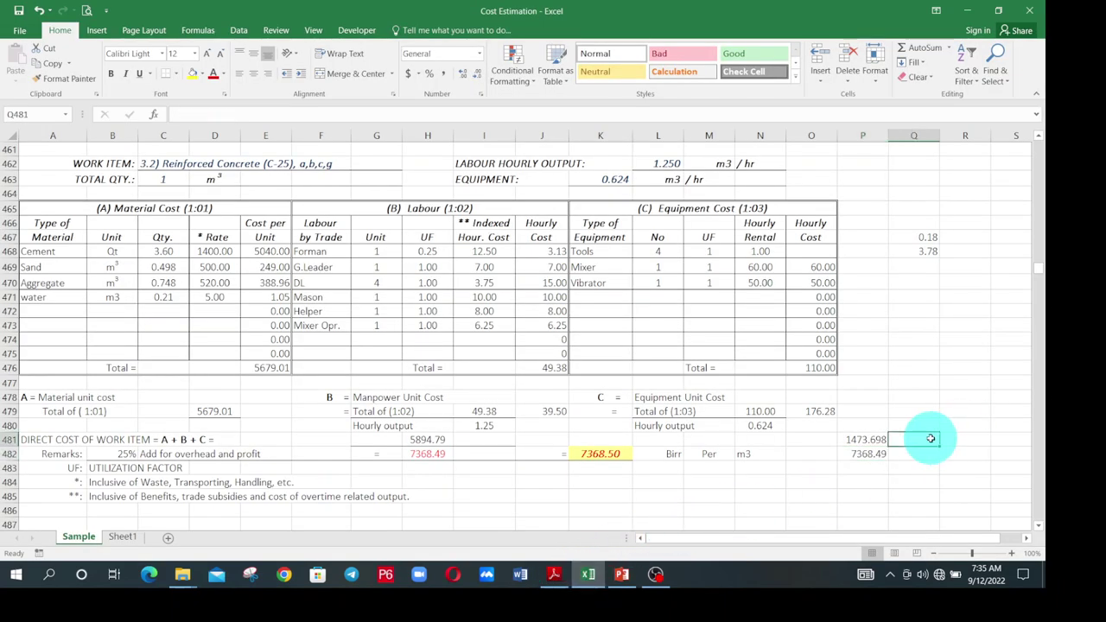
pyautogui.write('=8+')
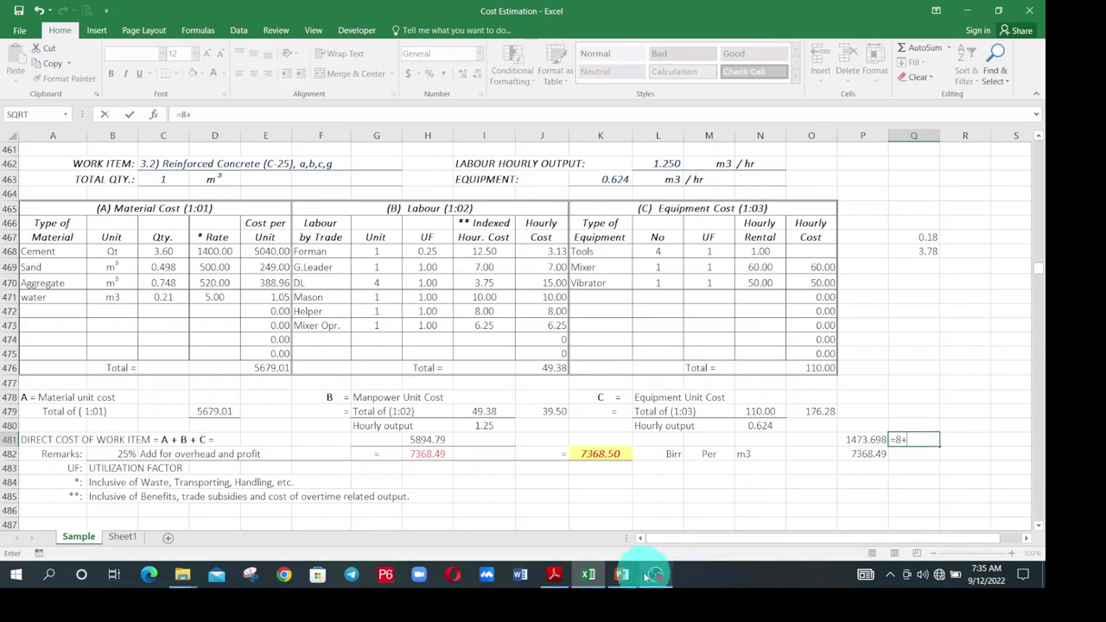
pyautogui.click(554, 575)
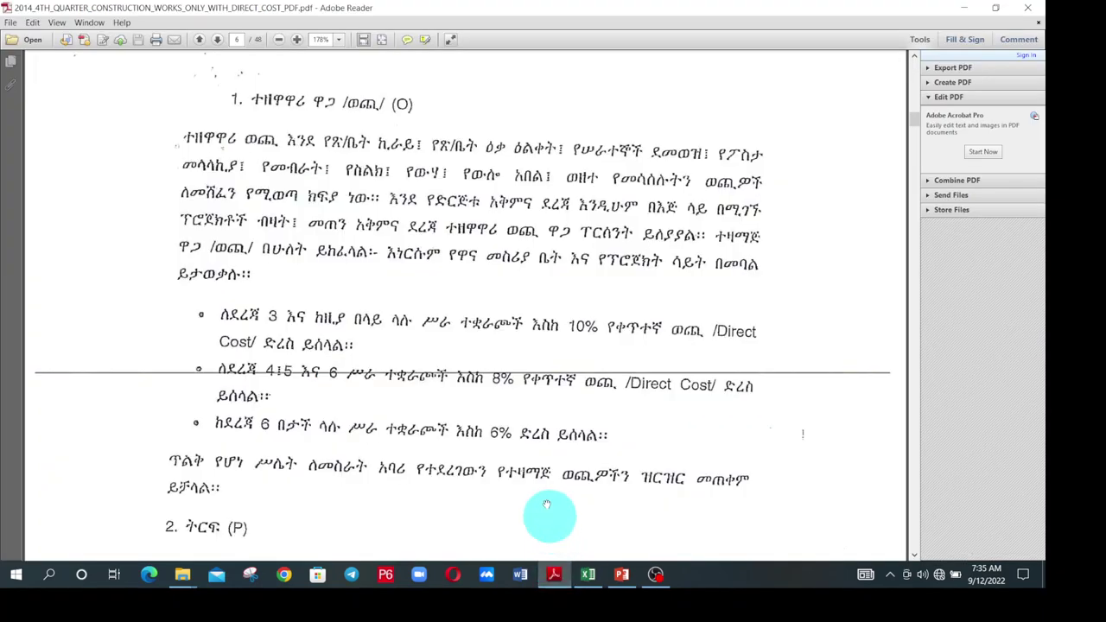
pyautogui.scroll(-5, 439, 433)
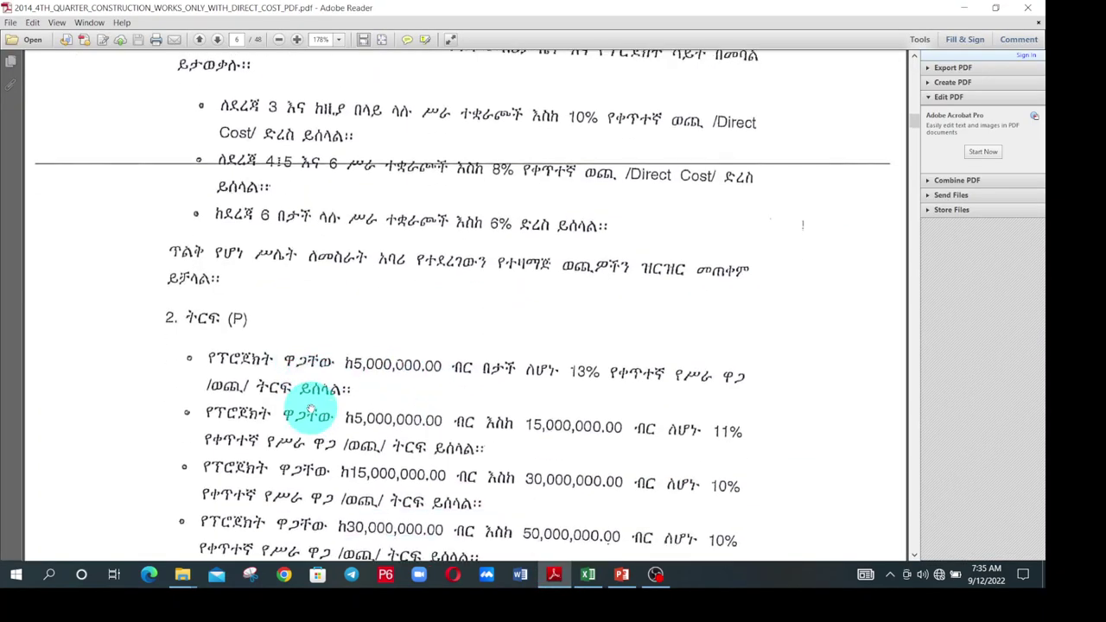
pyautogui.scroll(-1, 389, 402)
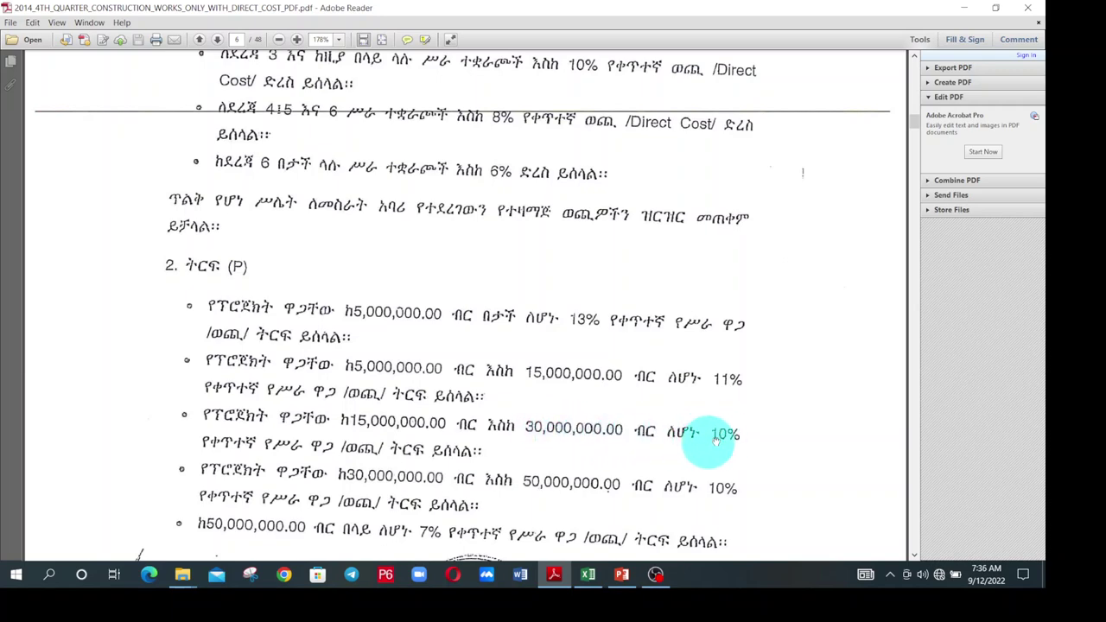
pyautogui.click(587, 574)
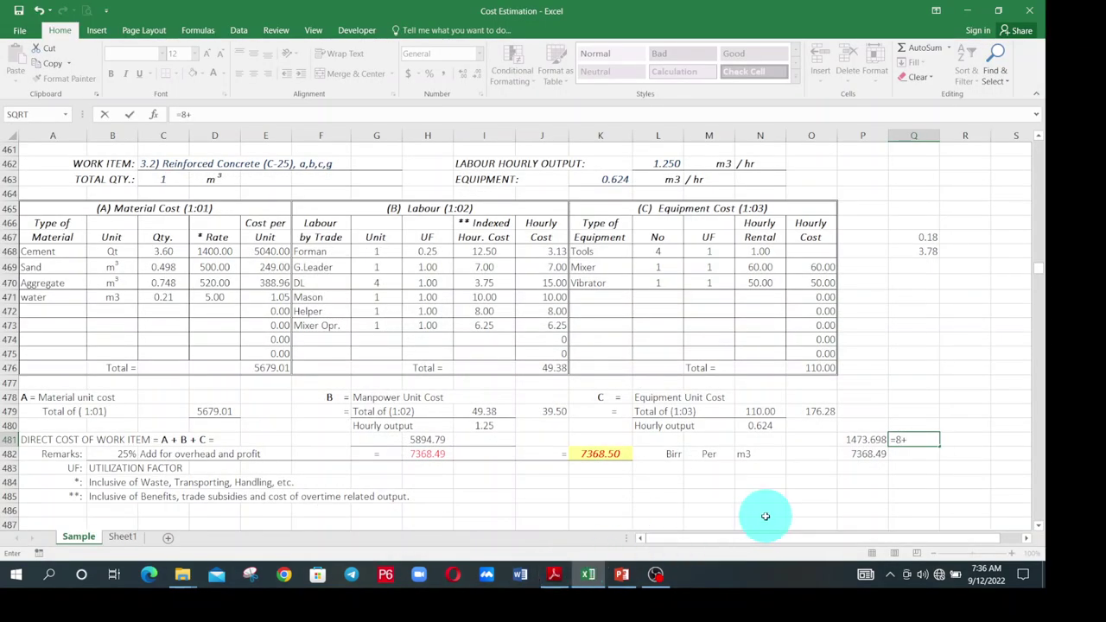
pyautogui.press('Return')
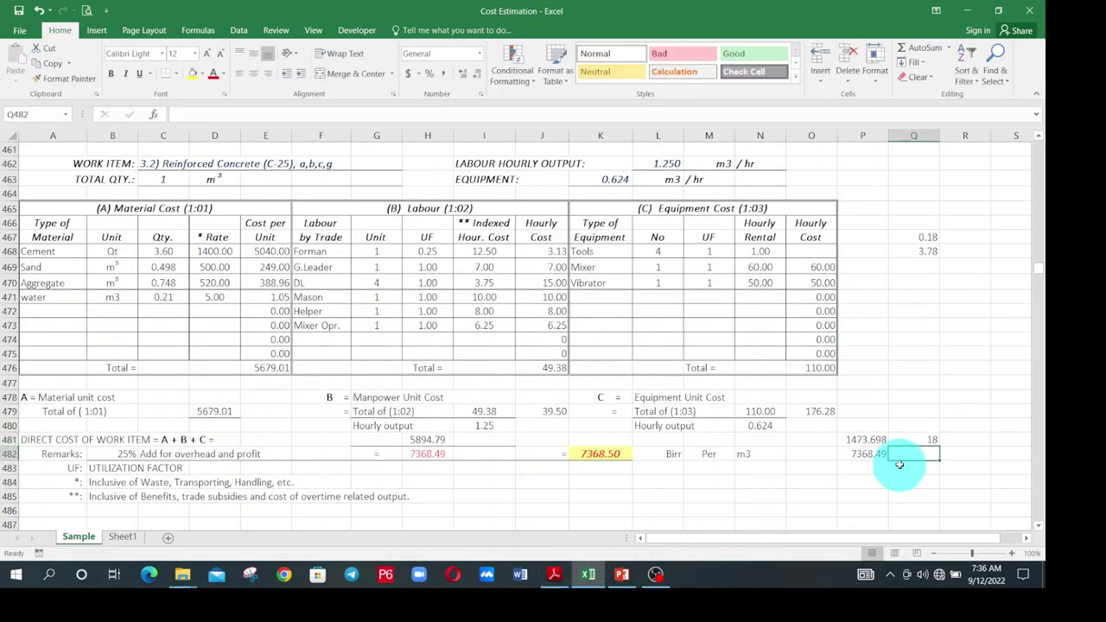
# - Change the formula in Q481 to =(8+10)/100 and format the cell as a percentage
pyautogui.click(931, 441)
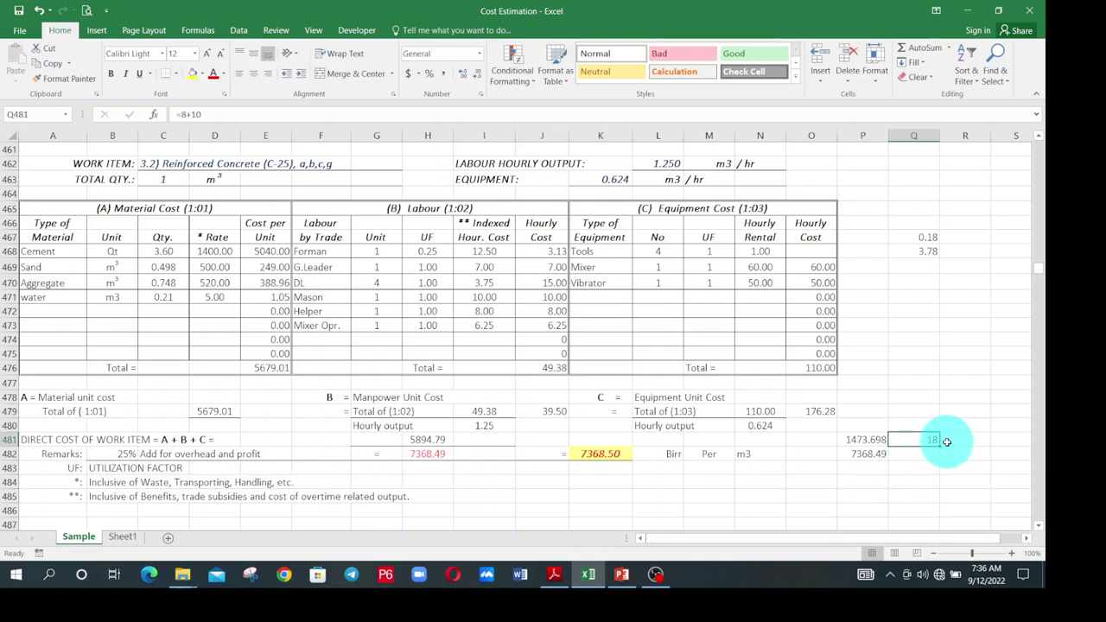
pyautogui.doubleClick(923, 441)
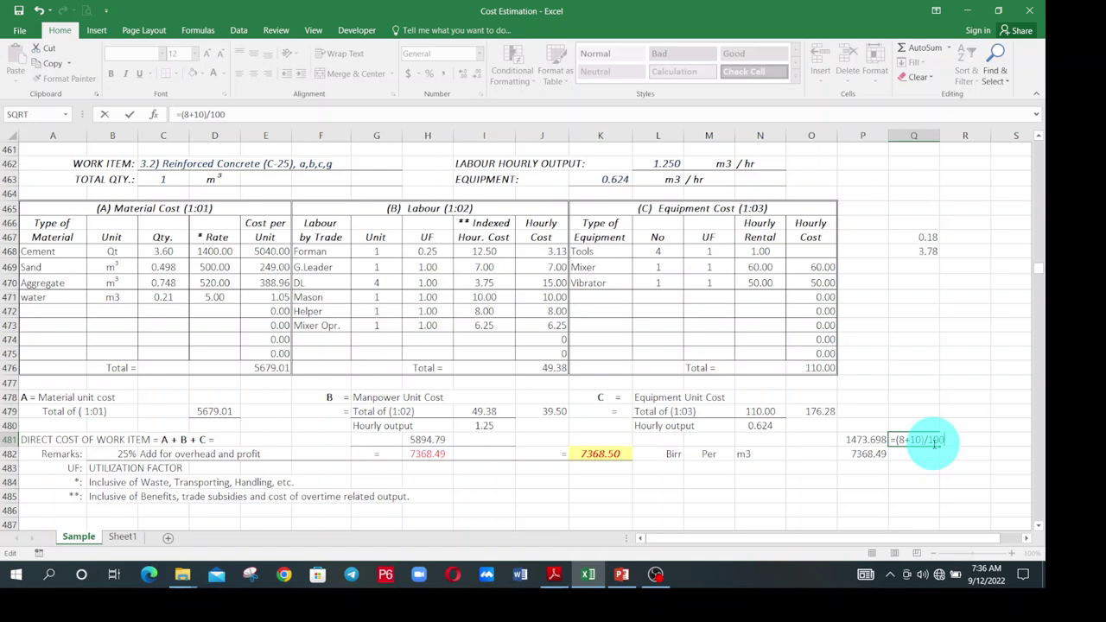
pyautogui.press('Return')
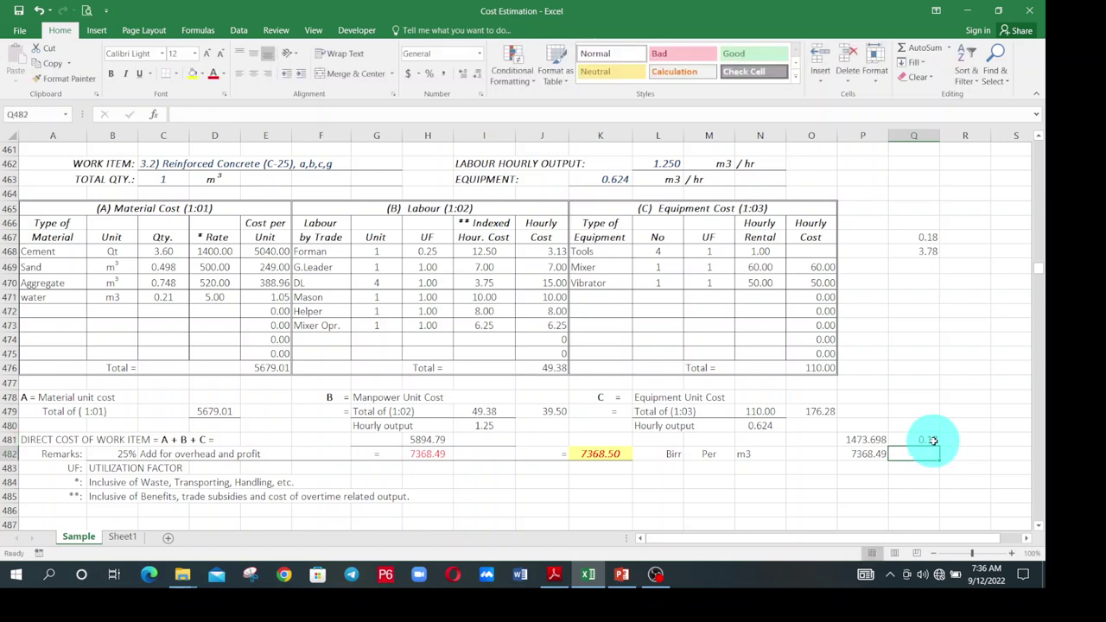
pyautogui.click(930, 440)
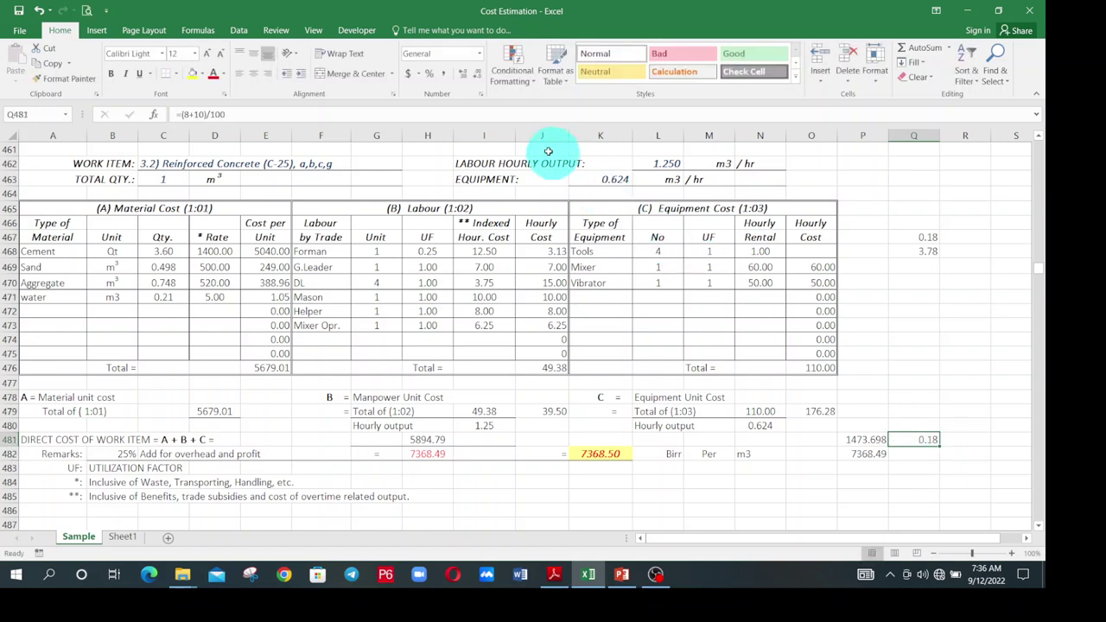
pyautogui.click(428, 72)
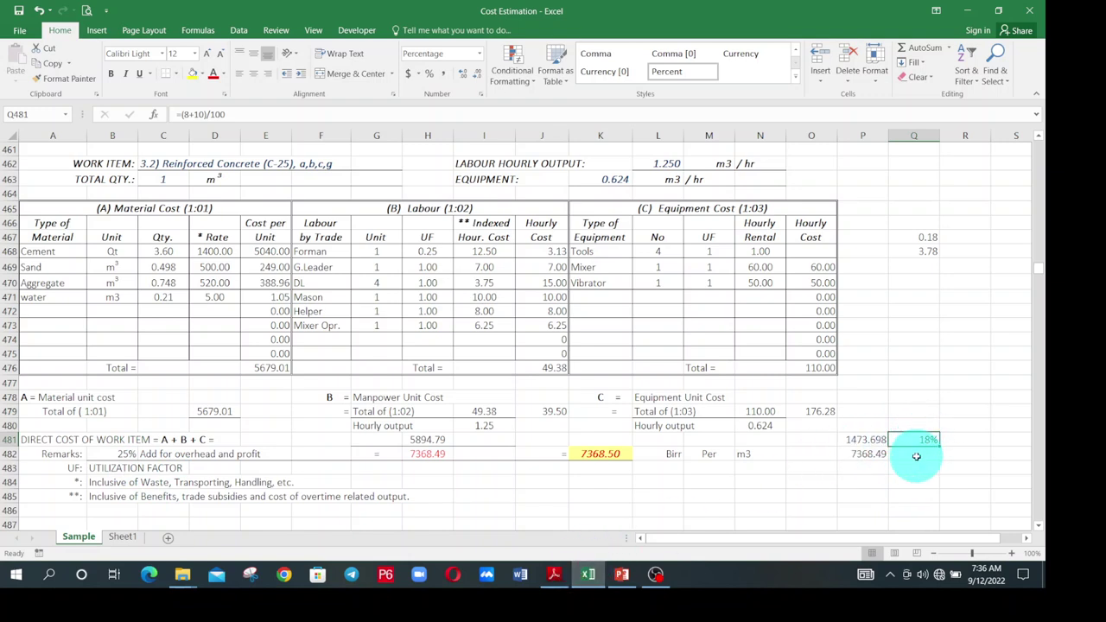
# - Calculate the overhead and profit amount at the combined rate in R481 with =Q481*H481
pyautogui.click(954, 440)
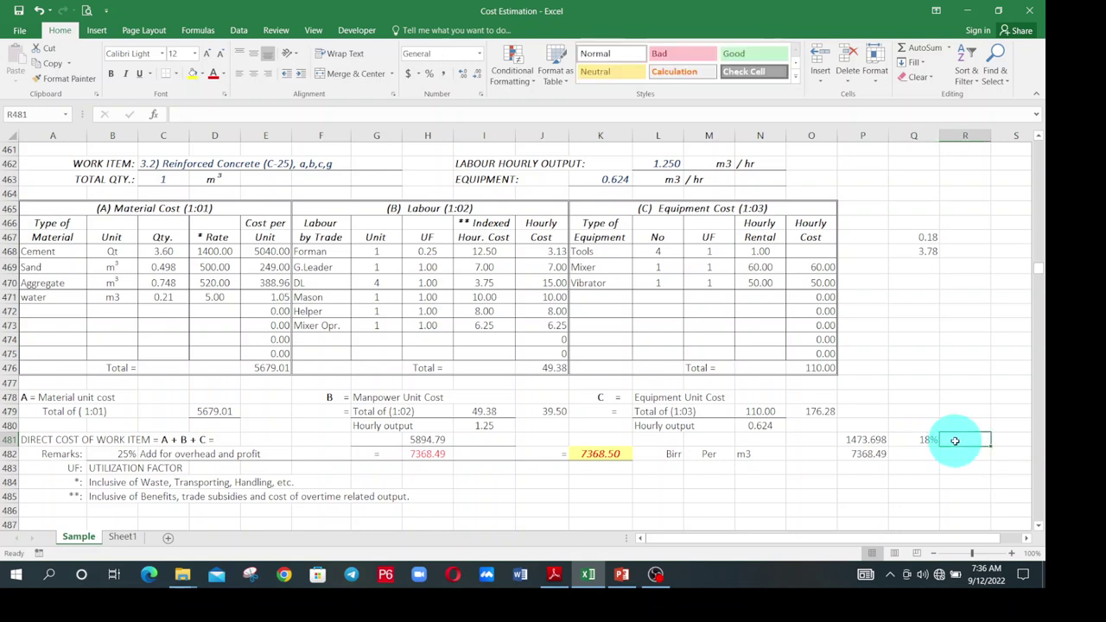
pyautogui.write('=')
pyautogui.click(918, 440)
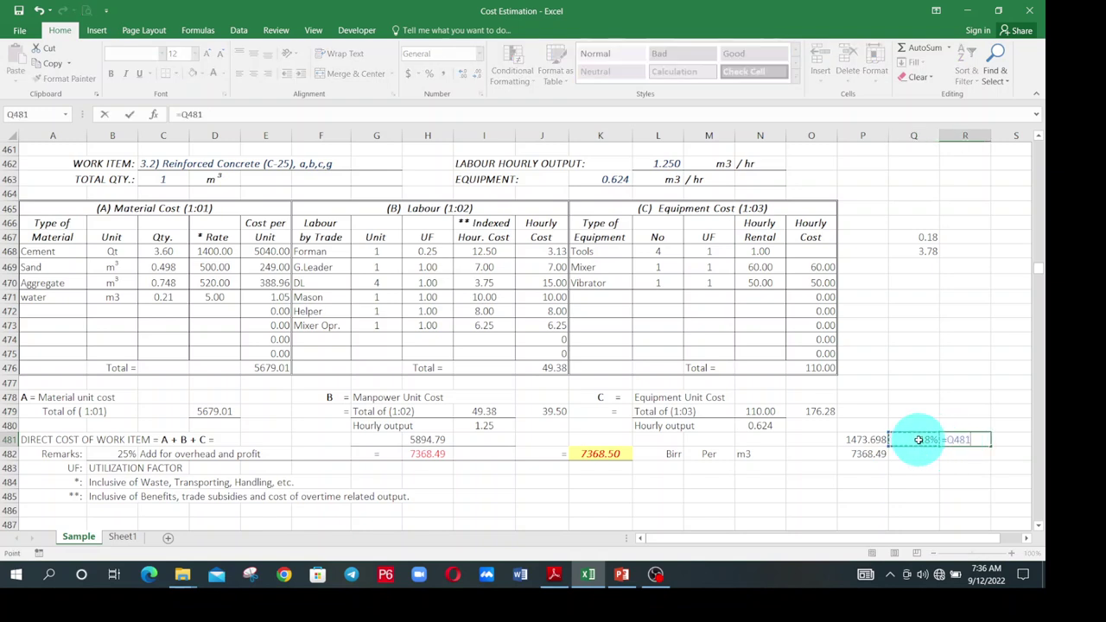
pyautogui.write('*')
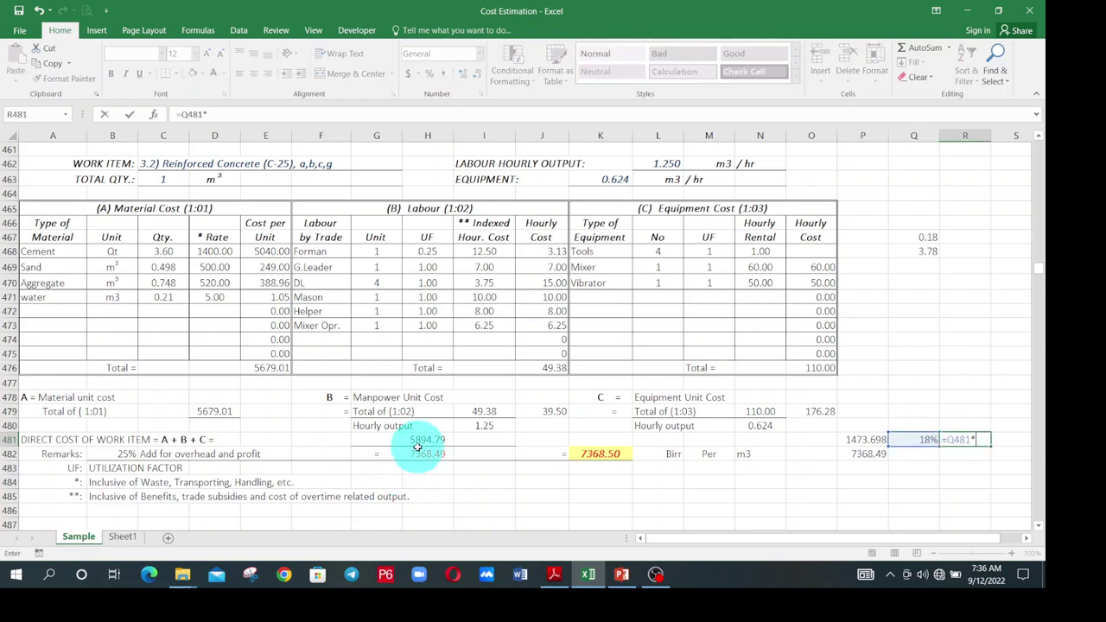
pyautogui.click(421, 441)
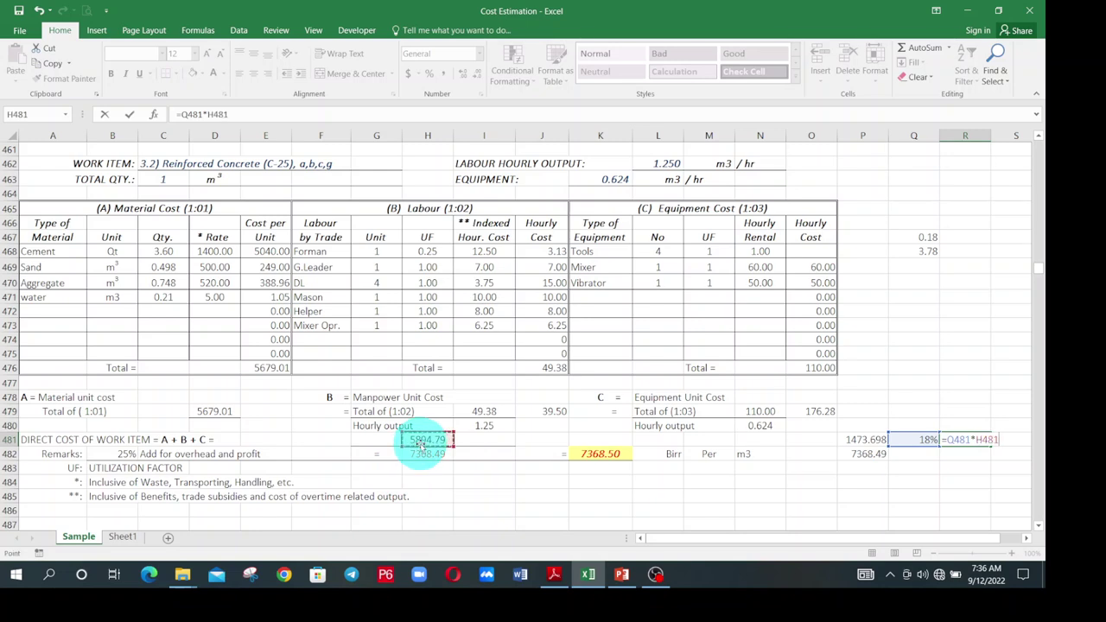
pyautogui.press('Return')
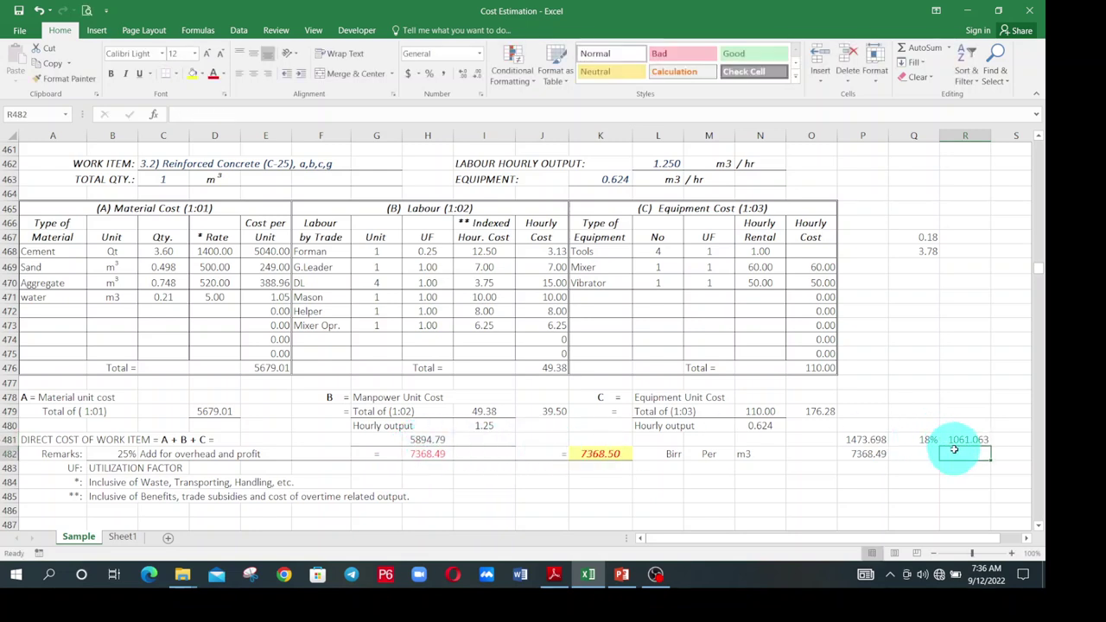
# - Add the R481 overhead and profit amount to the direct cost in R482 with =R481+H481
pyautogui.write('=')
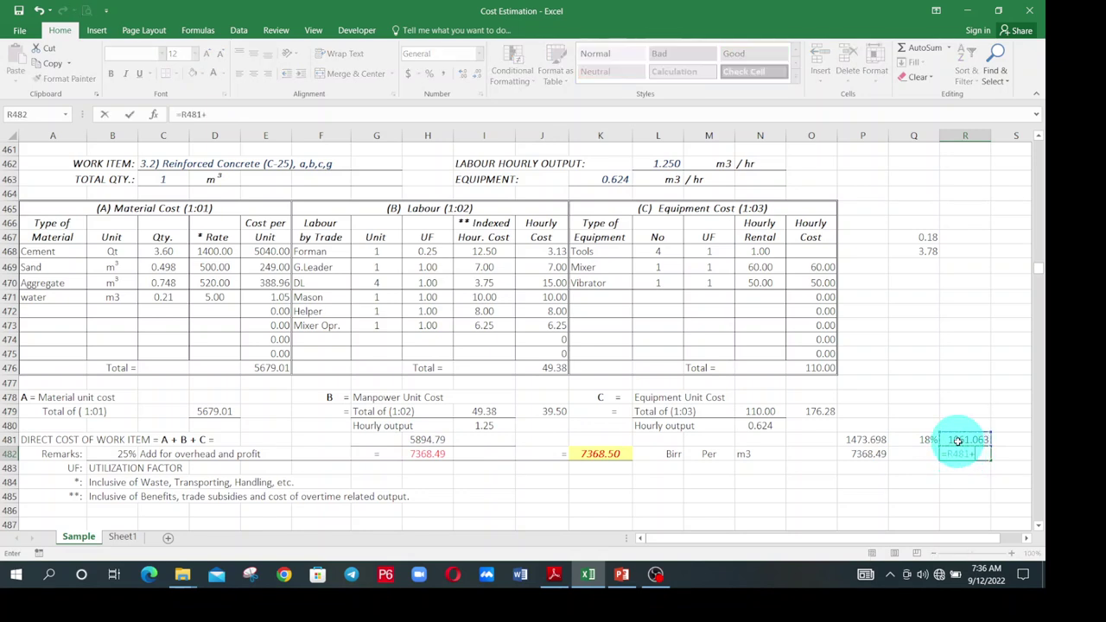
pyautogui.click(427, 441)
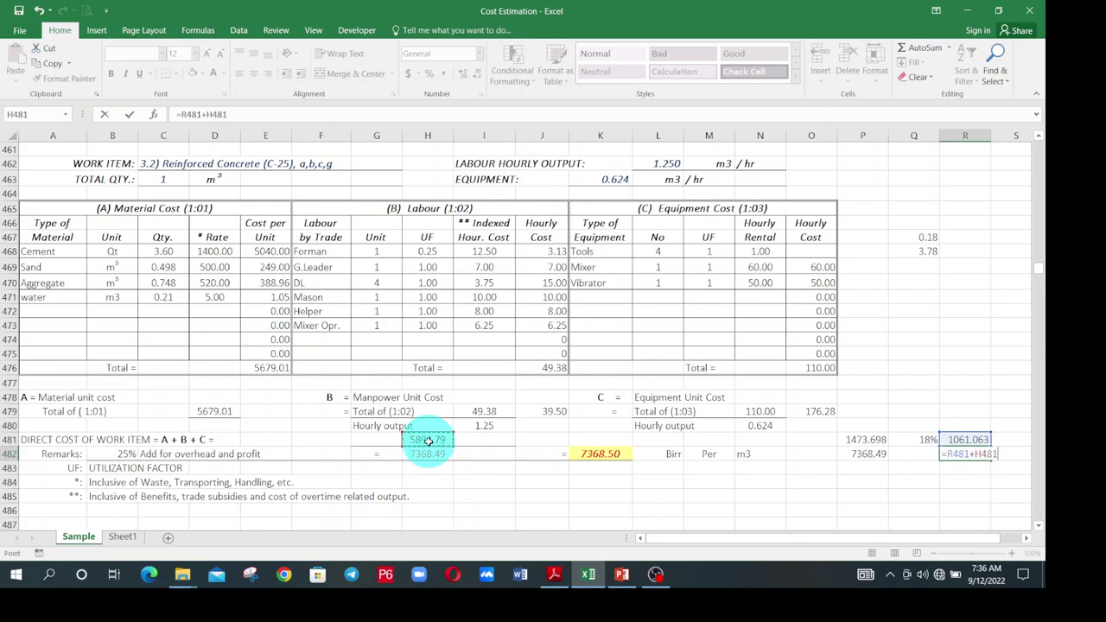
pyautogui.press('Return')
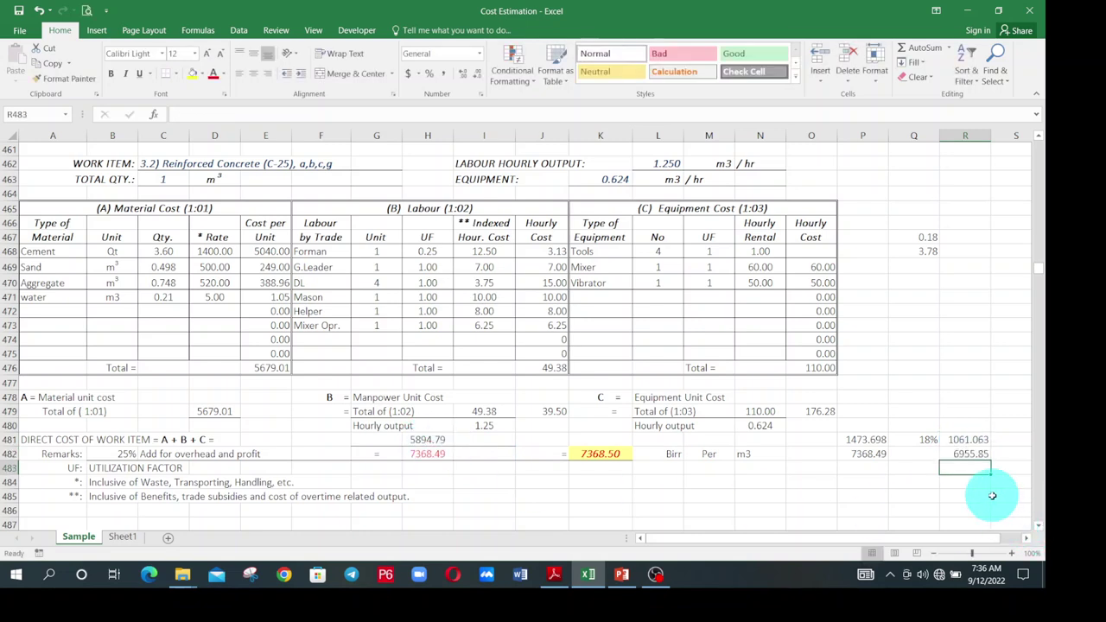